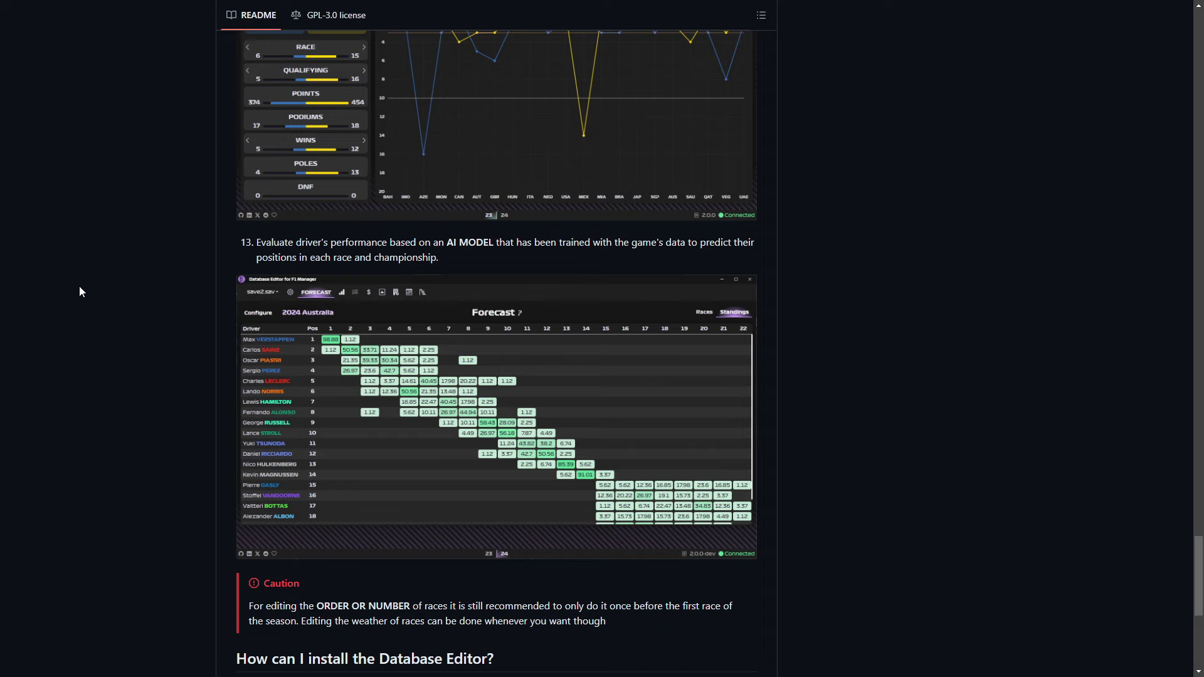
Scroll the Database Editor README down to the installation section listing the NodeJS and Python requirements
scroll(79, 291, down, 1)
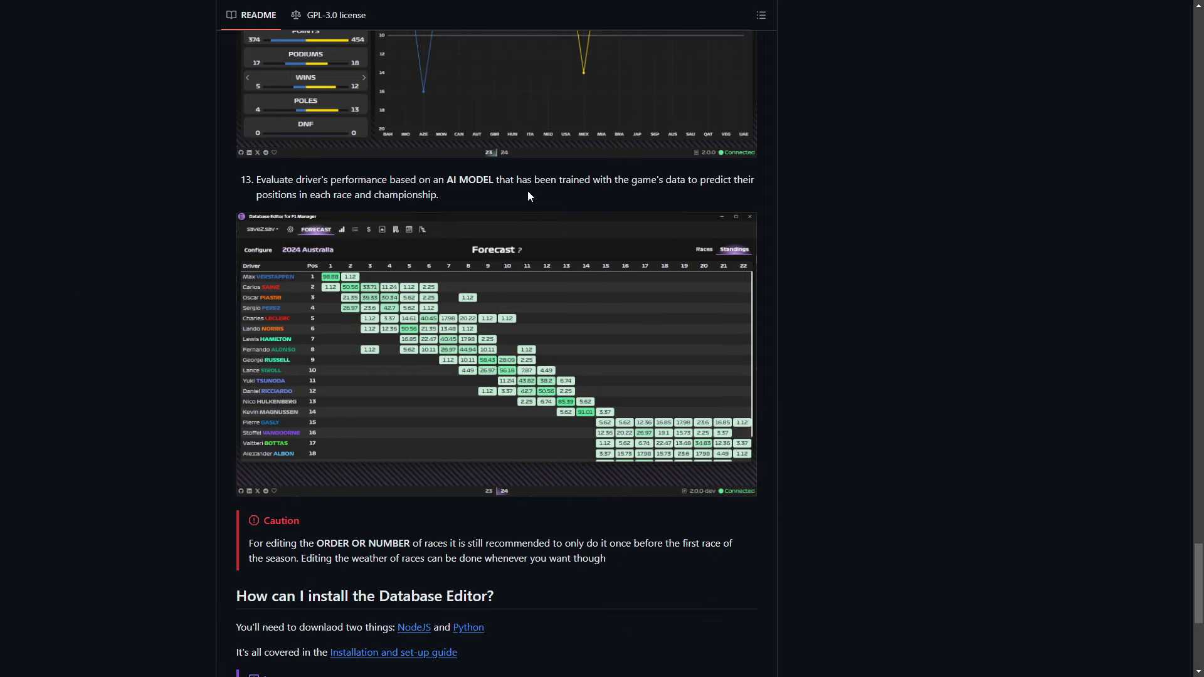
scroll(897, 374, down, 3)
scroll(897, 378, down, 1)
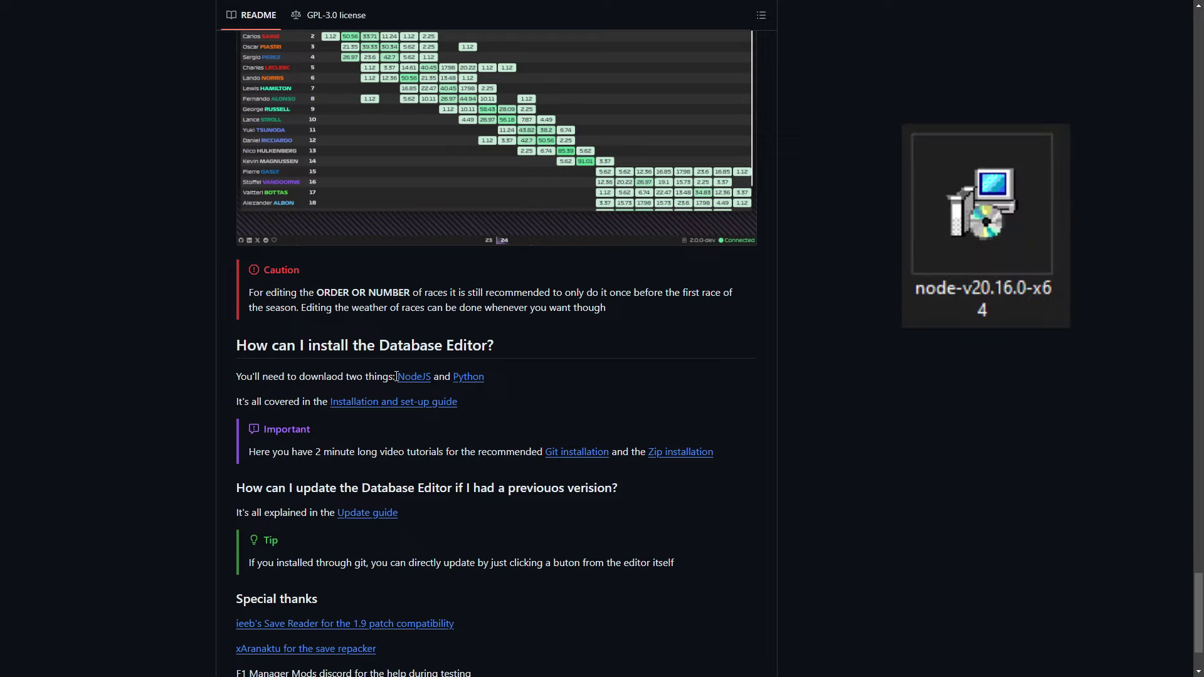
Highlight the NodeJS and Python requirements, then view the Node.js v20.16.0 prebuilt installer downloads
drag(394, 377, 500, 384)
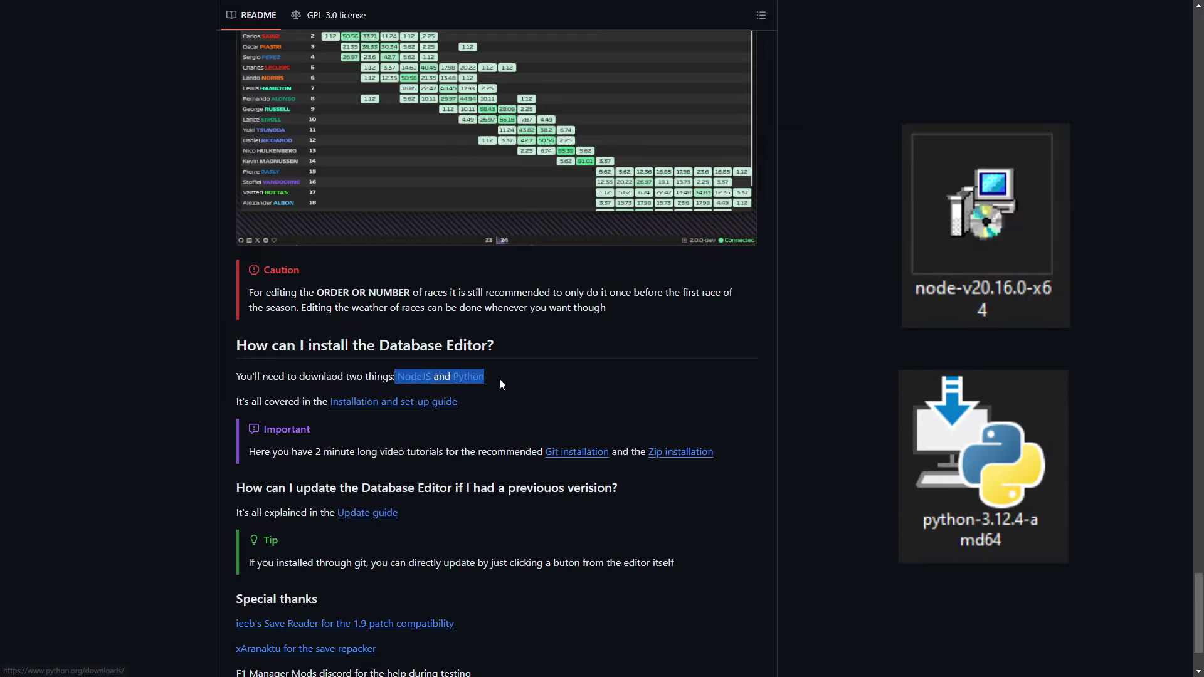
click(546, 382)
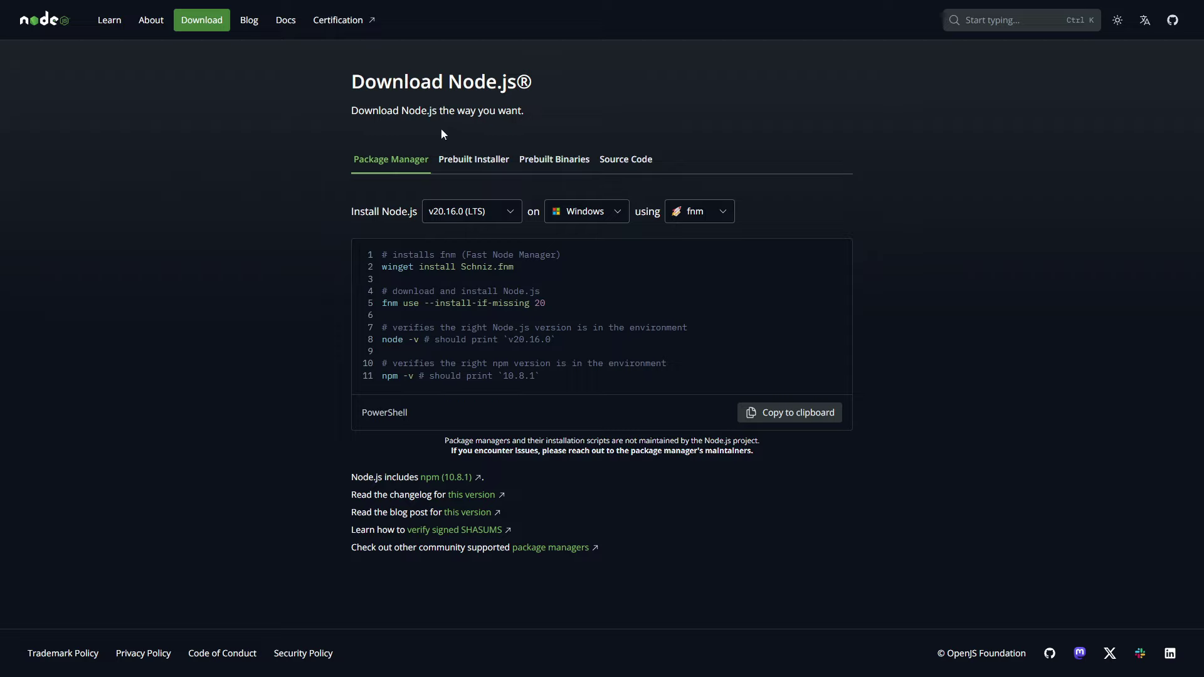
click(469, 165)
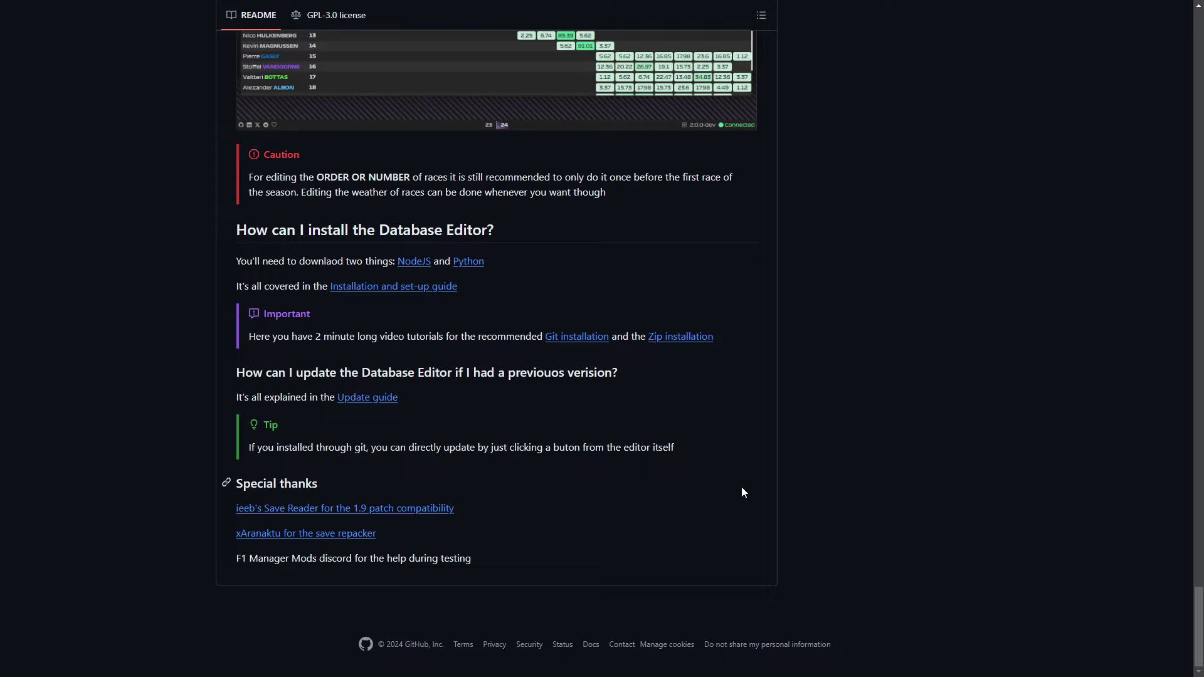
Download the Database Editor 2.1.8 release zip from the repository's Releases section
scroll(819, 565, up, 20)
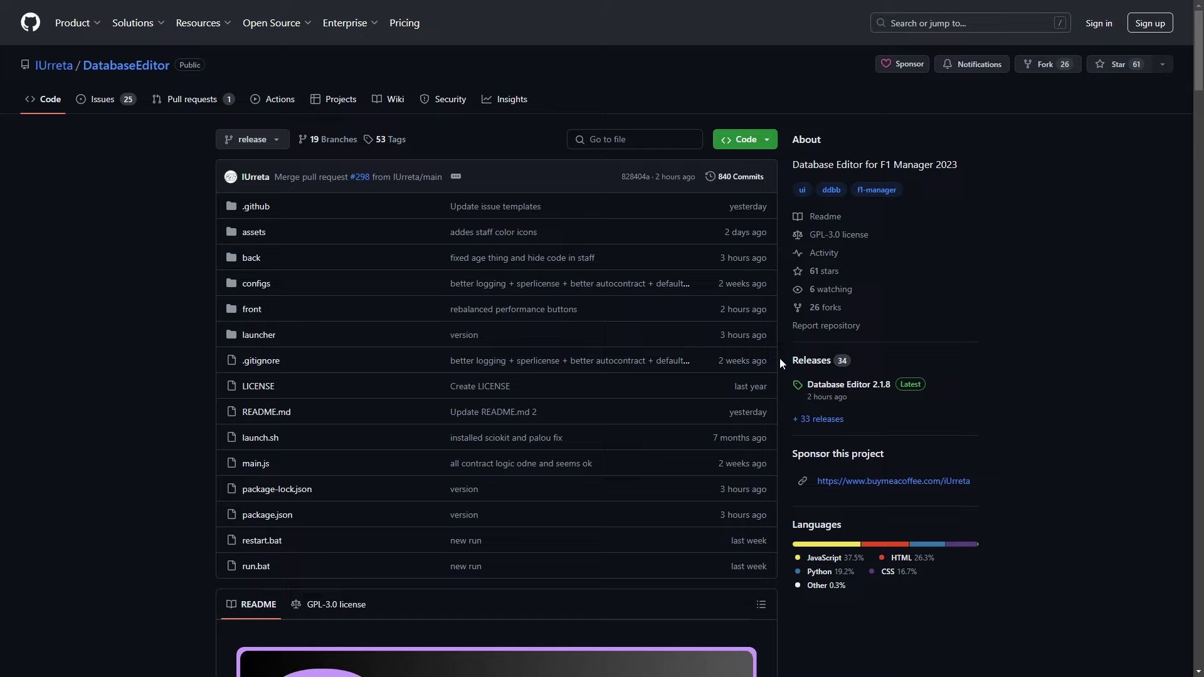
click(861, 390)
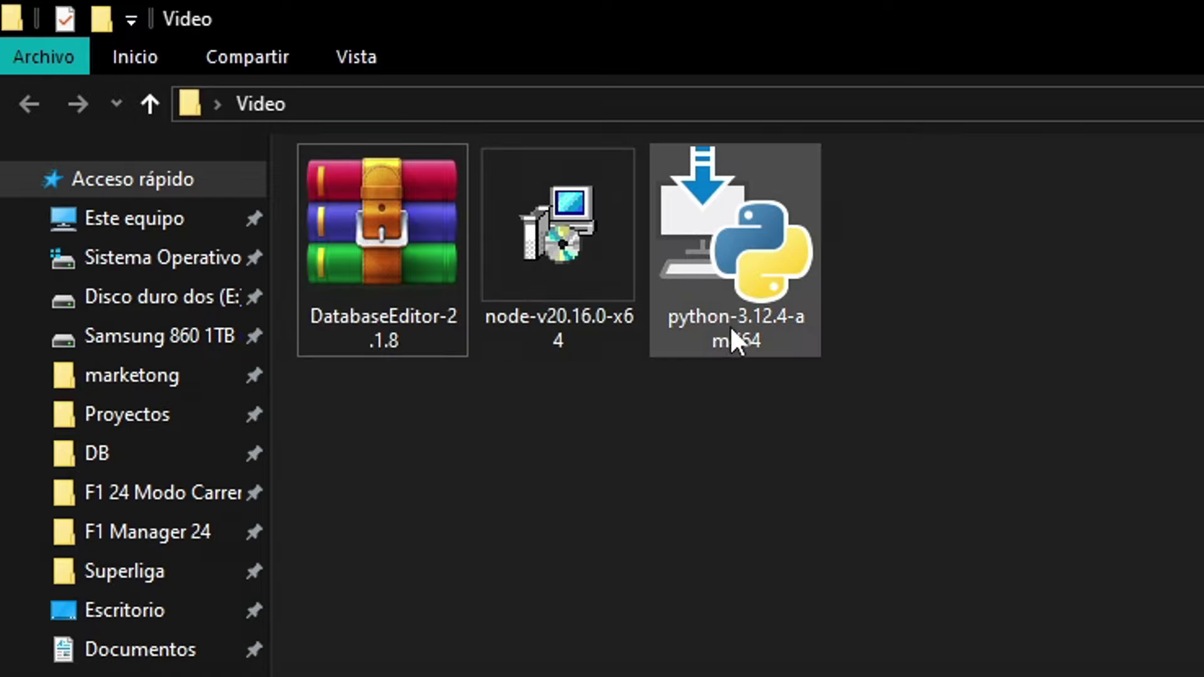
Run the Python 3.12.4 installer with 'Add python.exe to PATH' ticked
mouse_move(731, 330)
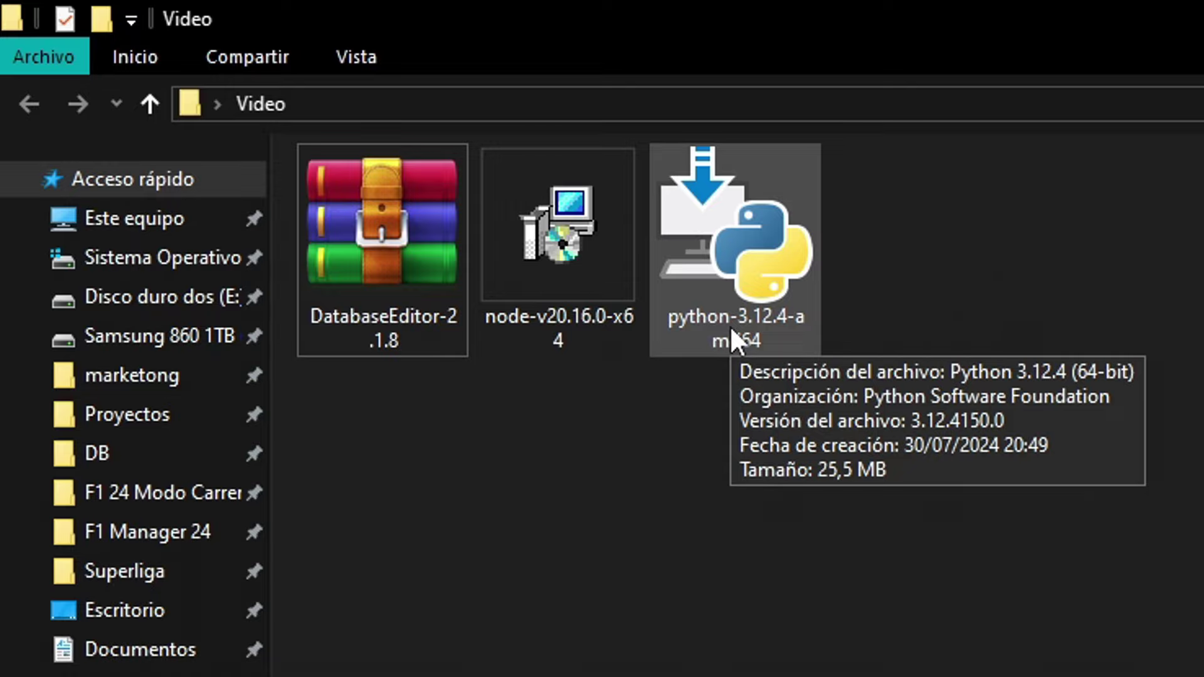
double_click(730, 326)
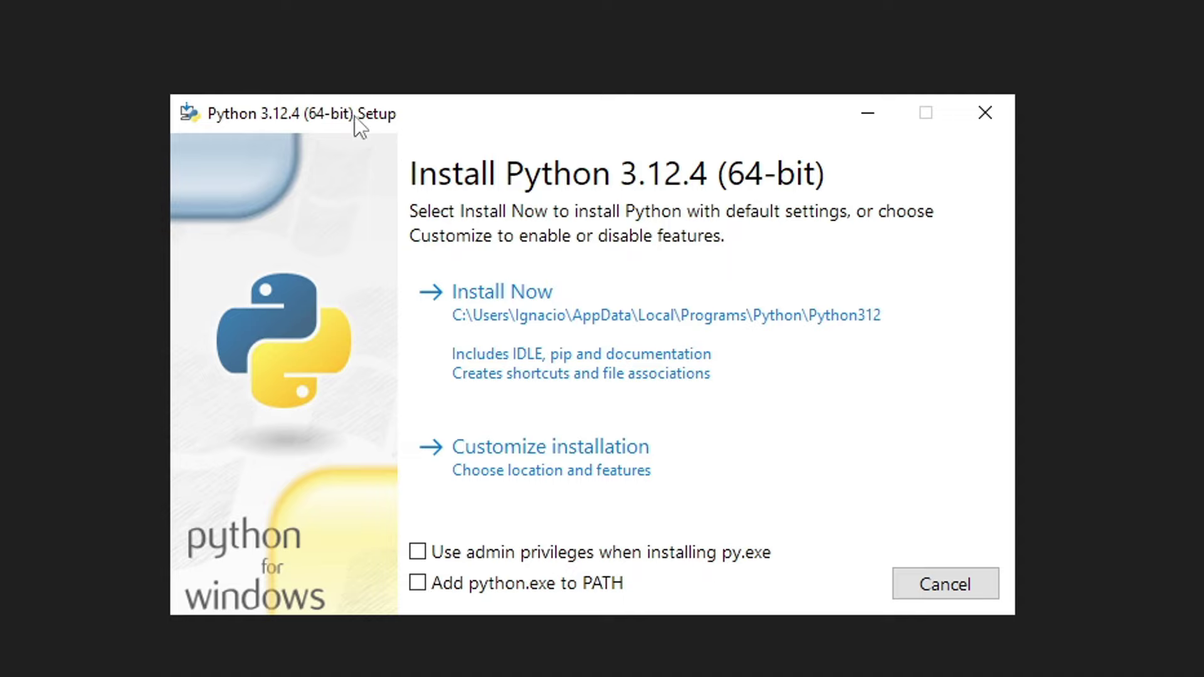
click(419, 583)
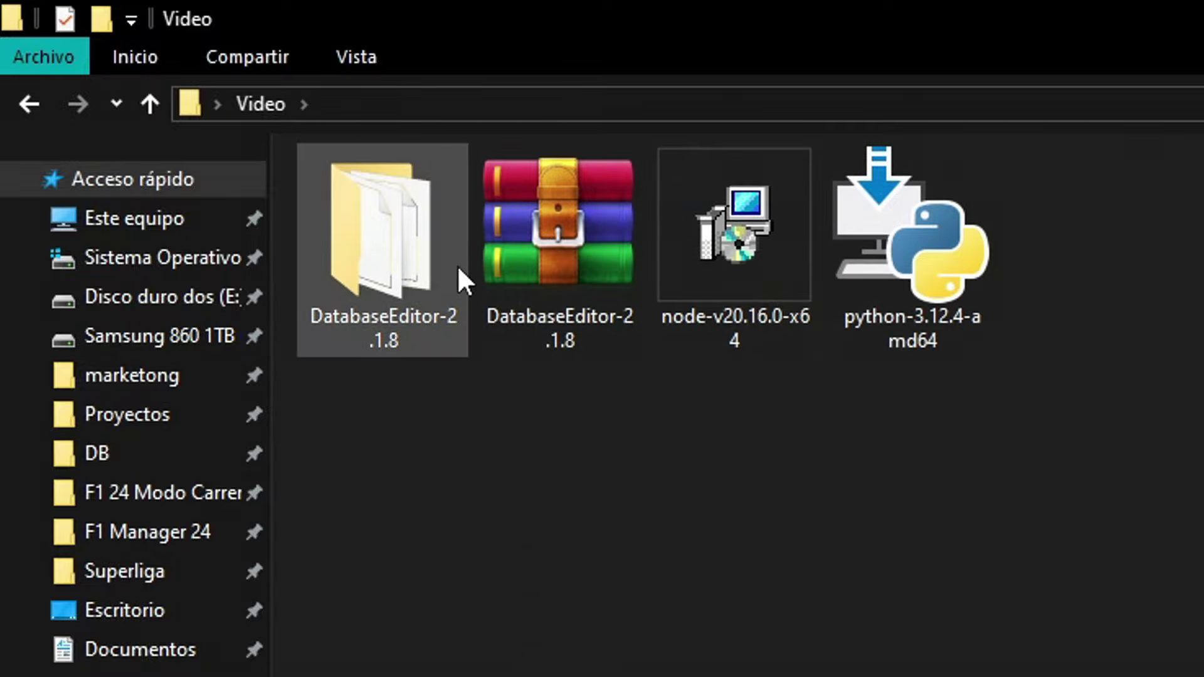
Open the DatabaseEditor-2.1.8 folder, then reach AppData\Local through a %appdata% search
double_click(394, 265)
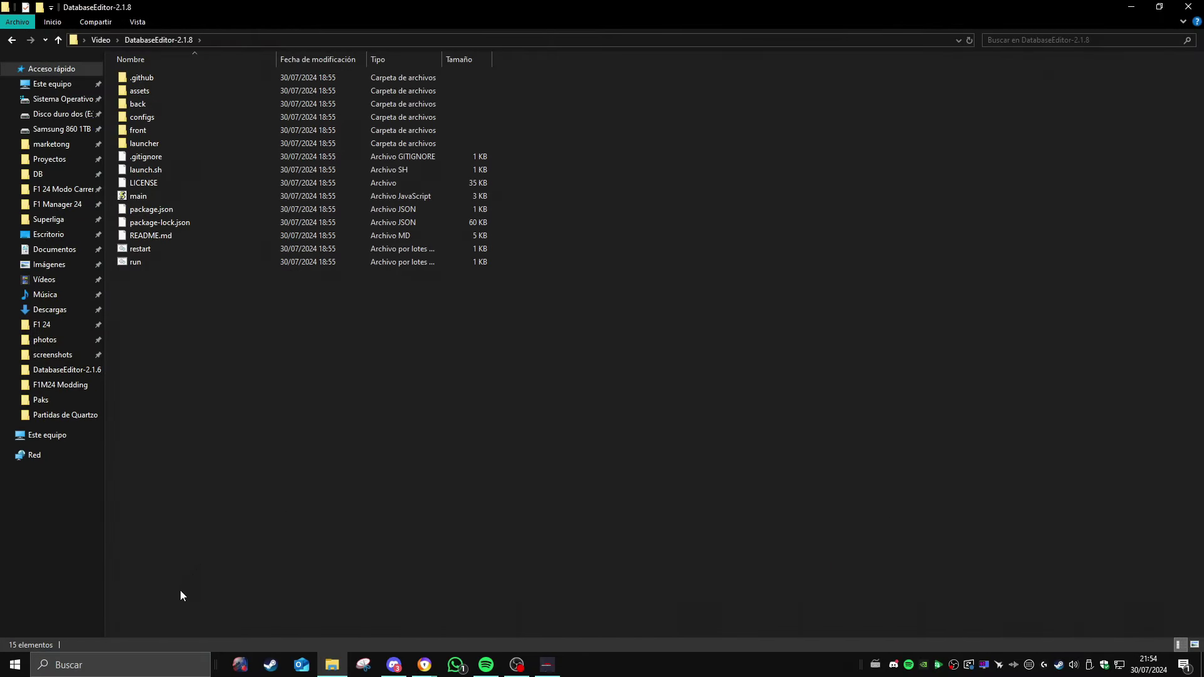
click(109, 665)
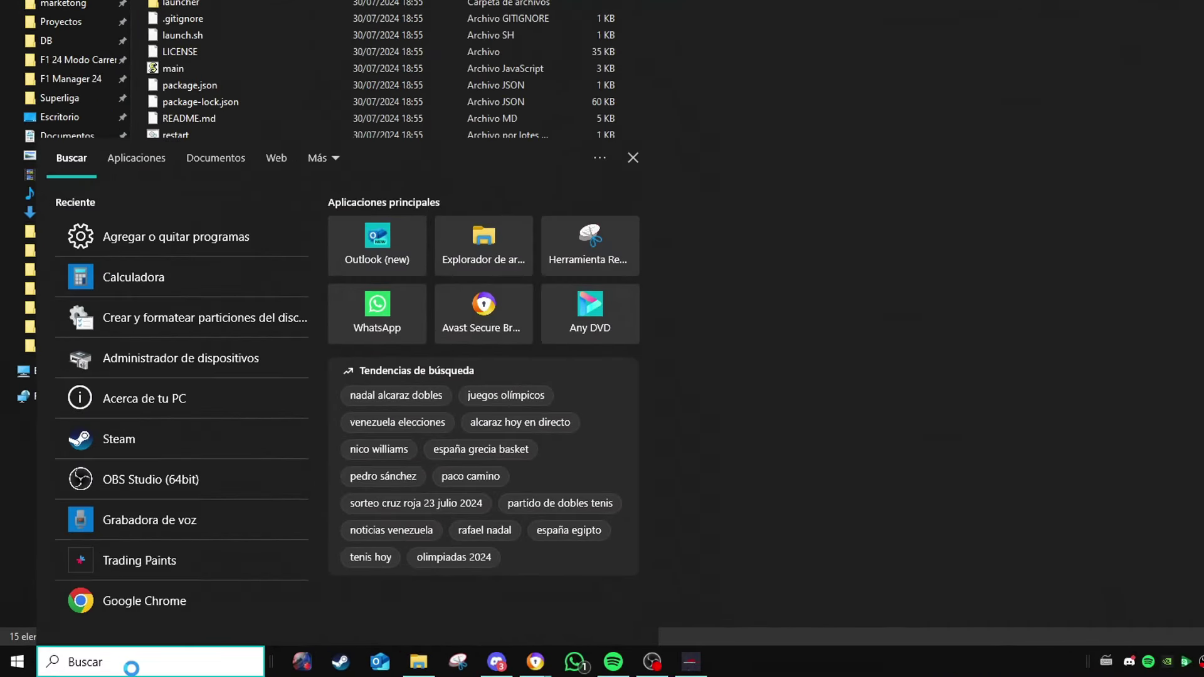
text(%)
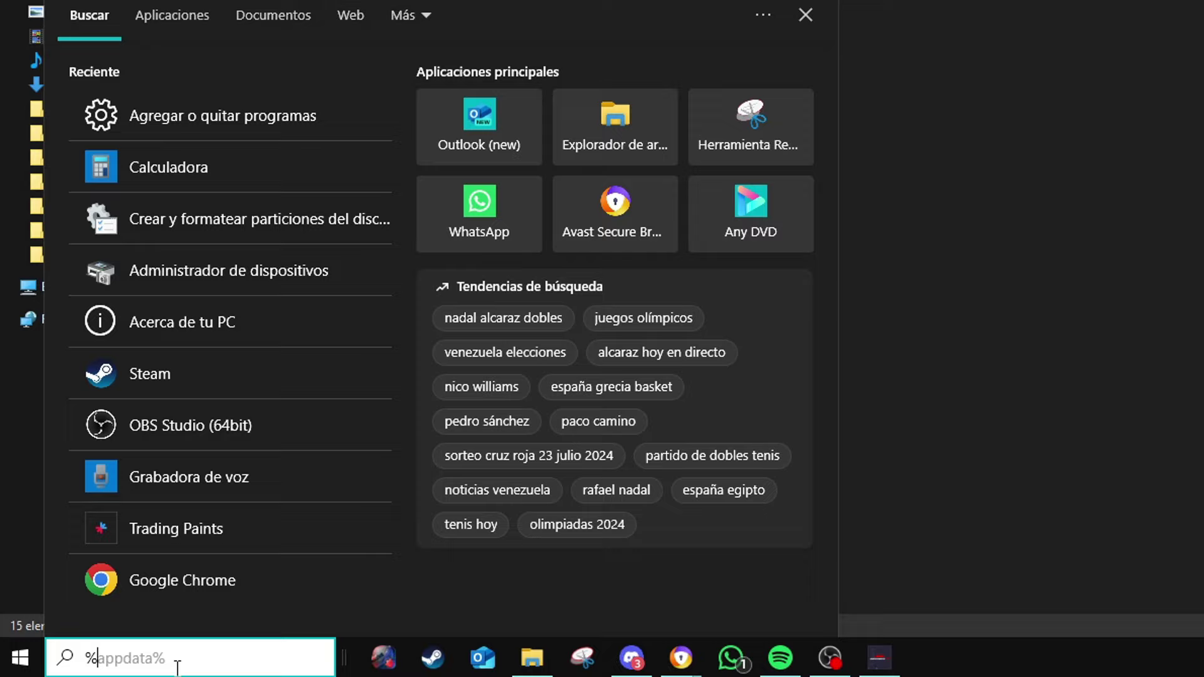
text(appdata%)
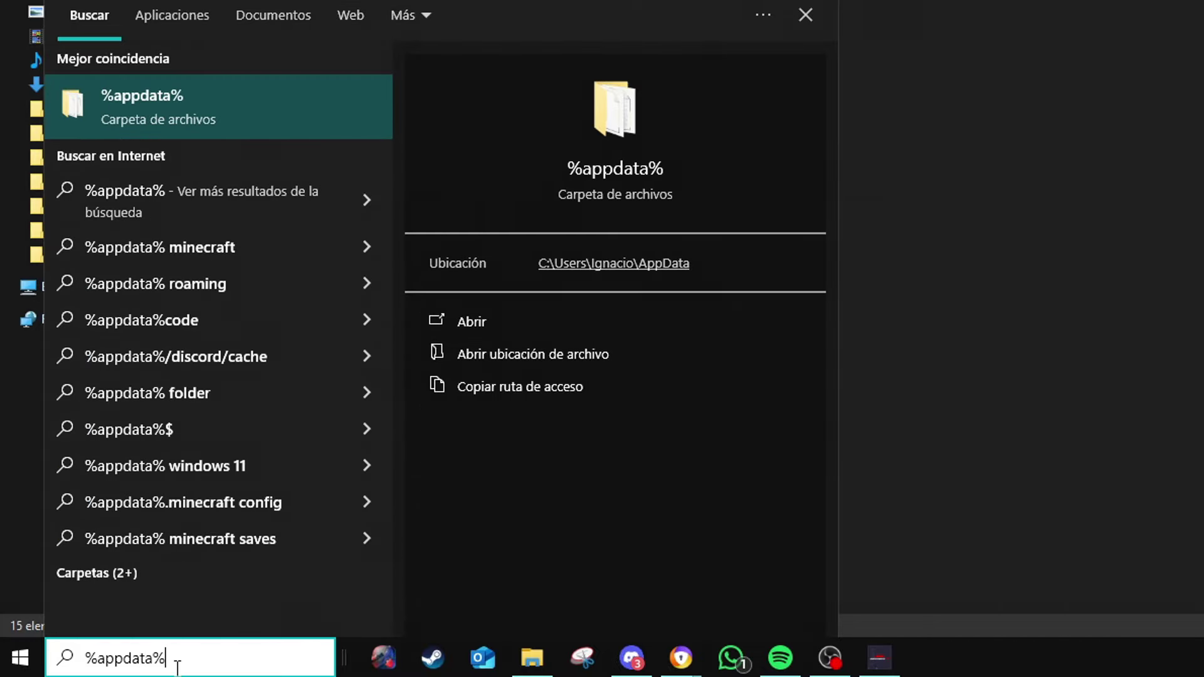
key(Return)
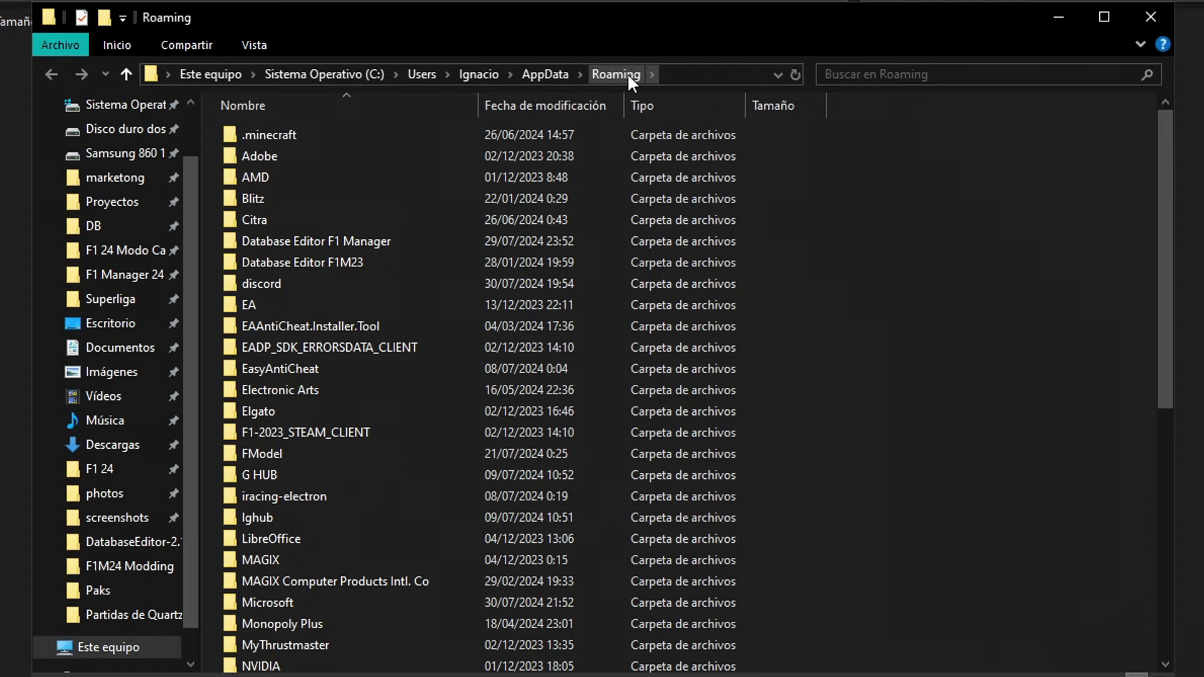
click(555, 74)
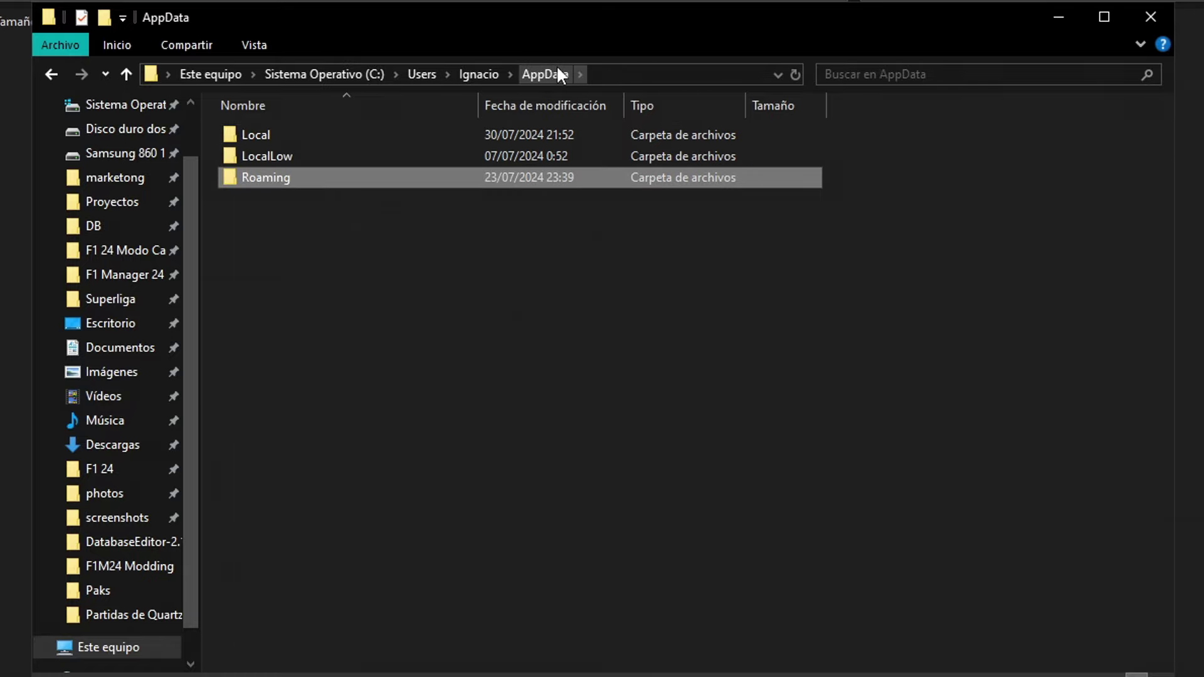
double_click(278, 133)
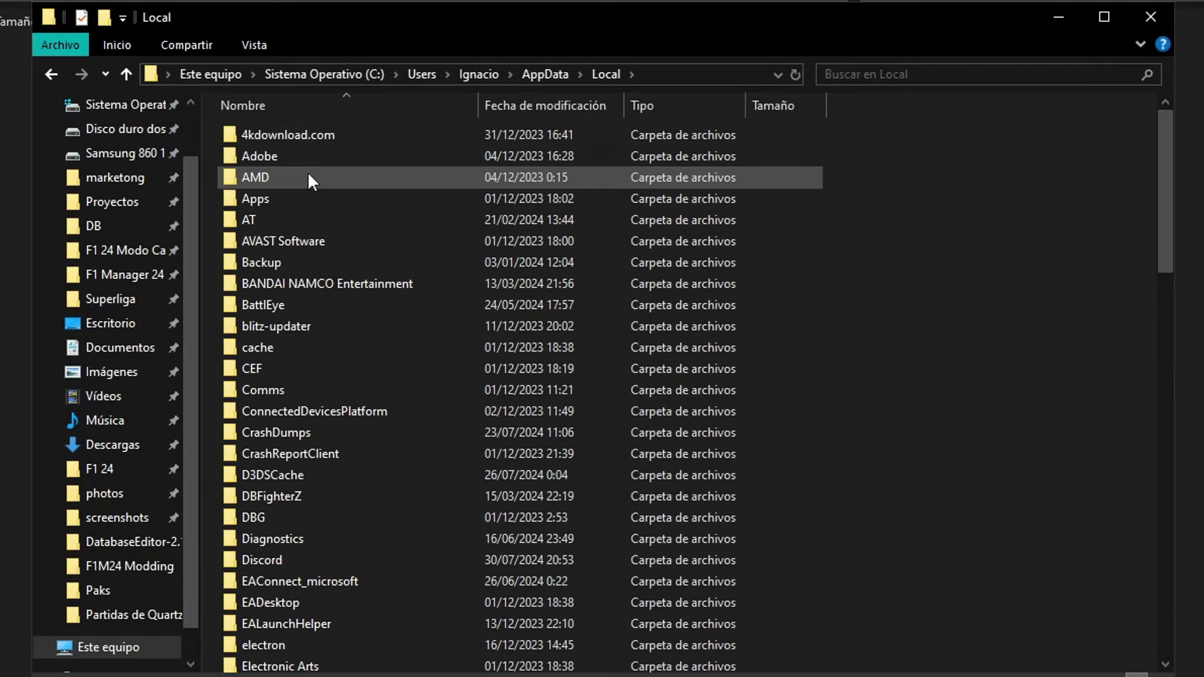
Go to F1Manager24 > Saved > SaveGames and select save34.sav for copying
scroll(396, 276, down, 2)
scroll(401, 281, down, 3)
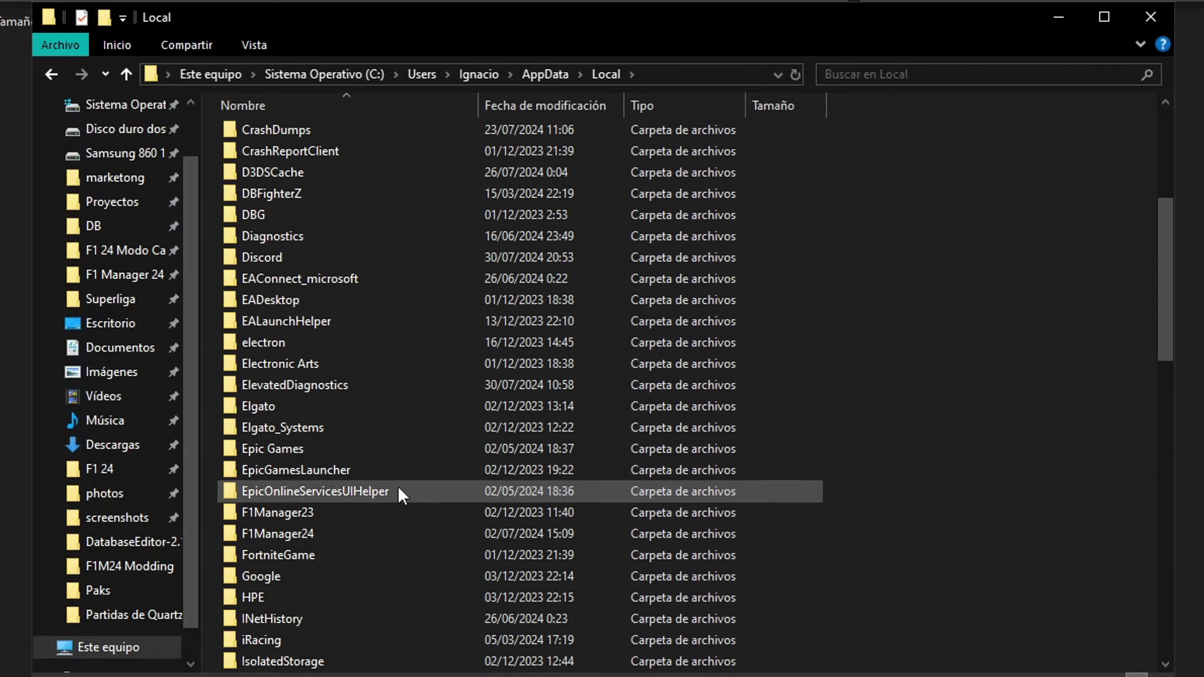
double_click(314, 534)
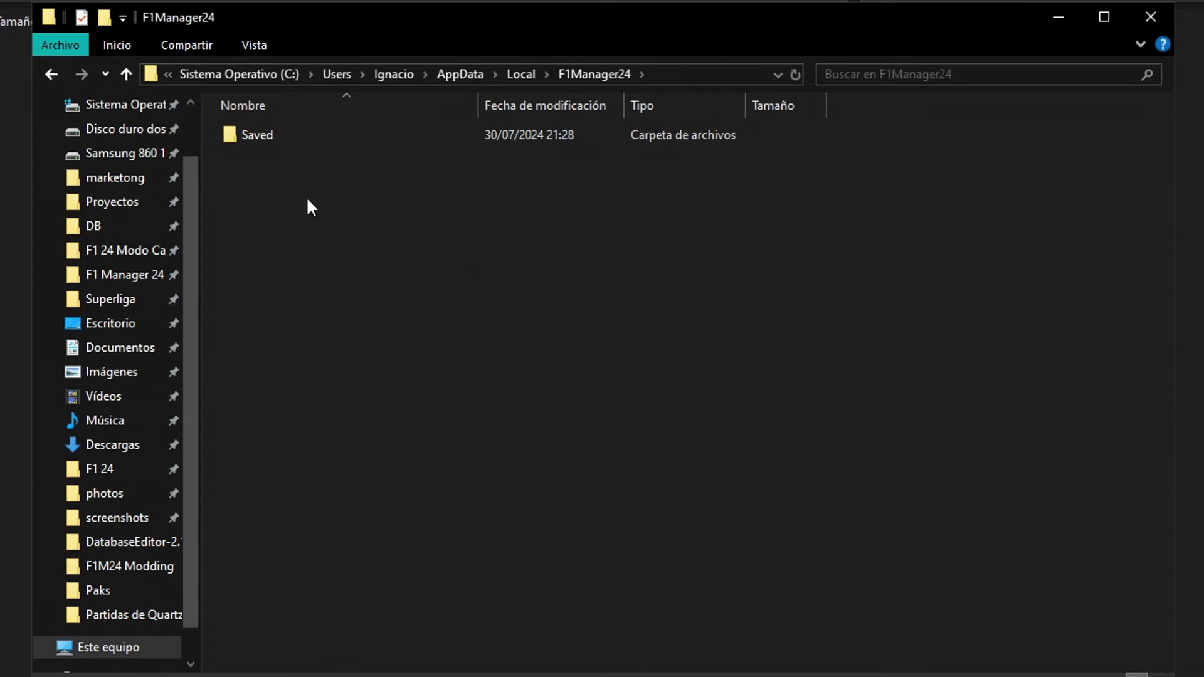
double_click(305, 132)
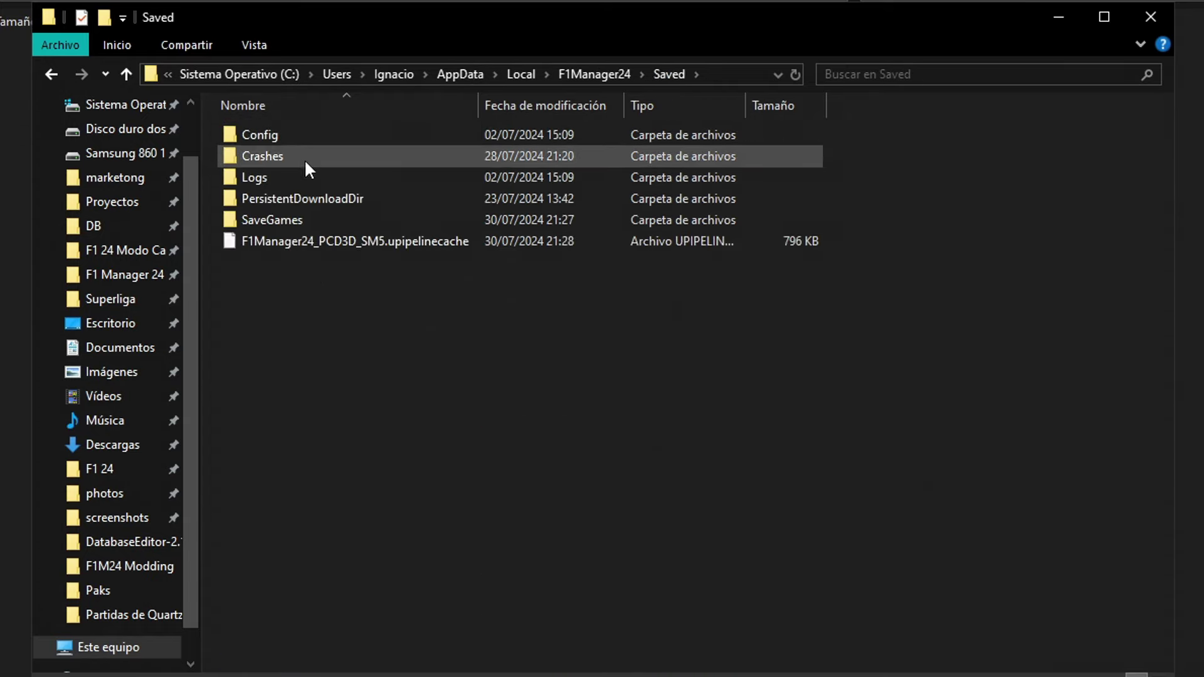
double_click(272, 223)
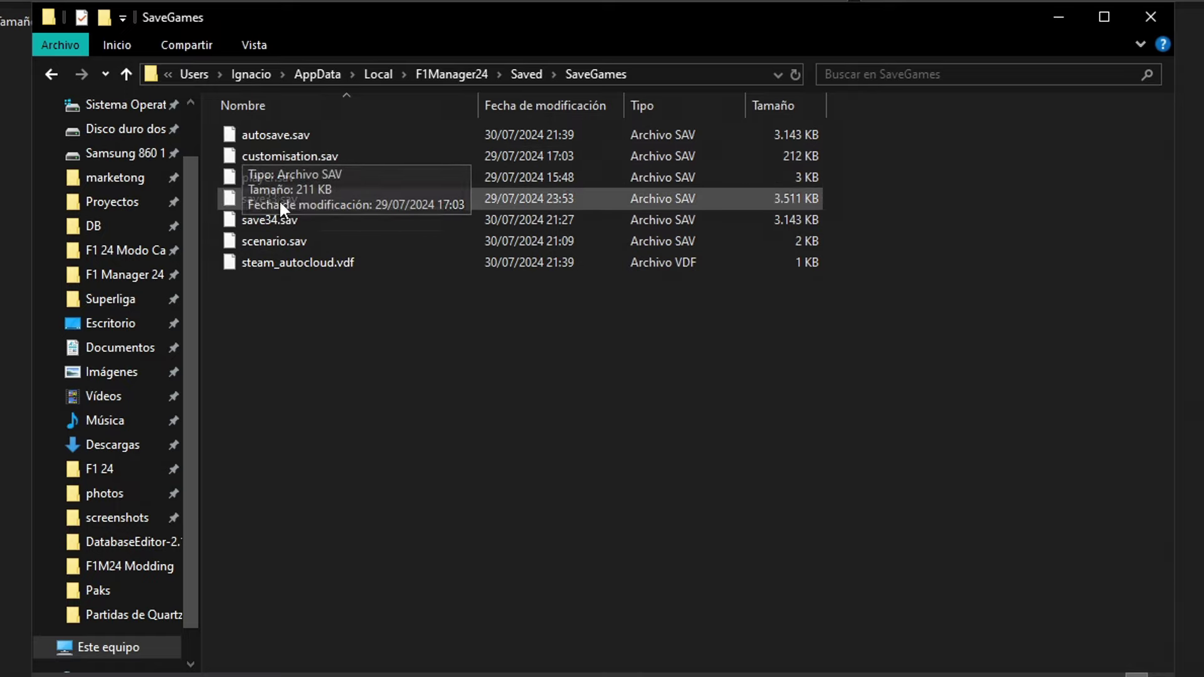
click(288, 228)
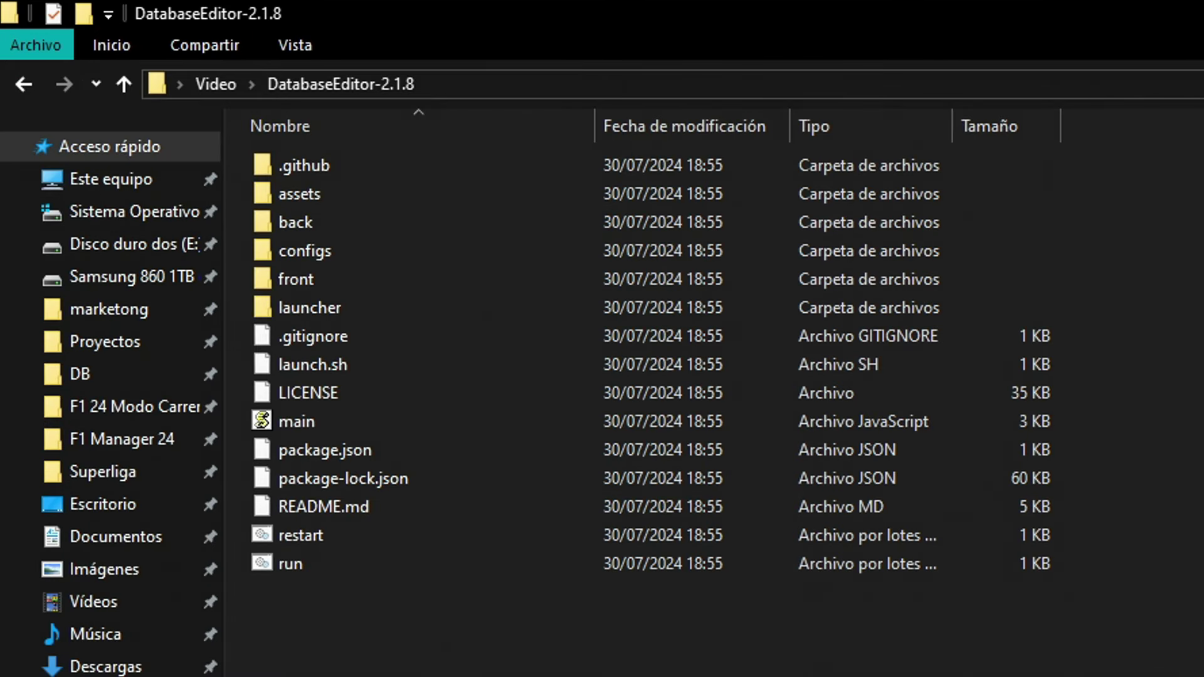
Paste save34.sav into the DatabaseEditor-2.1.8 folder and launch run.bat
key(ctrl+v)
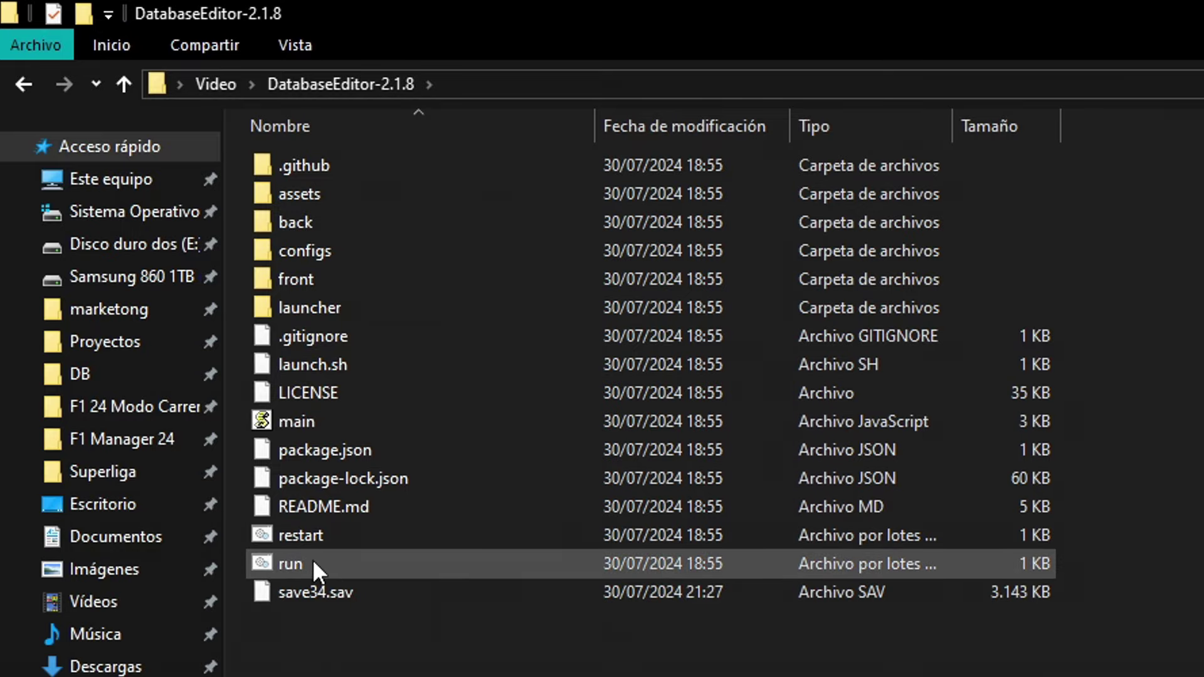
double_click(295, 563)
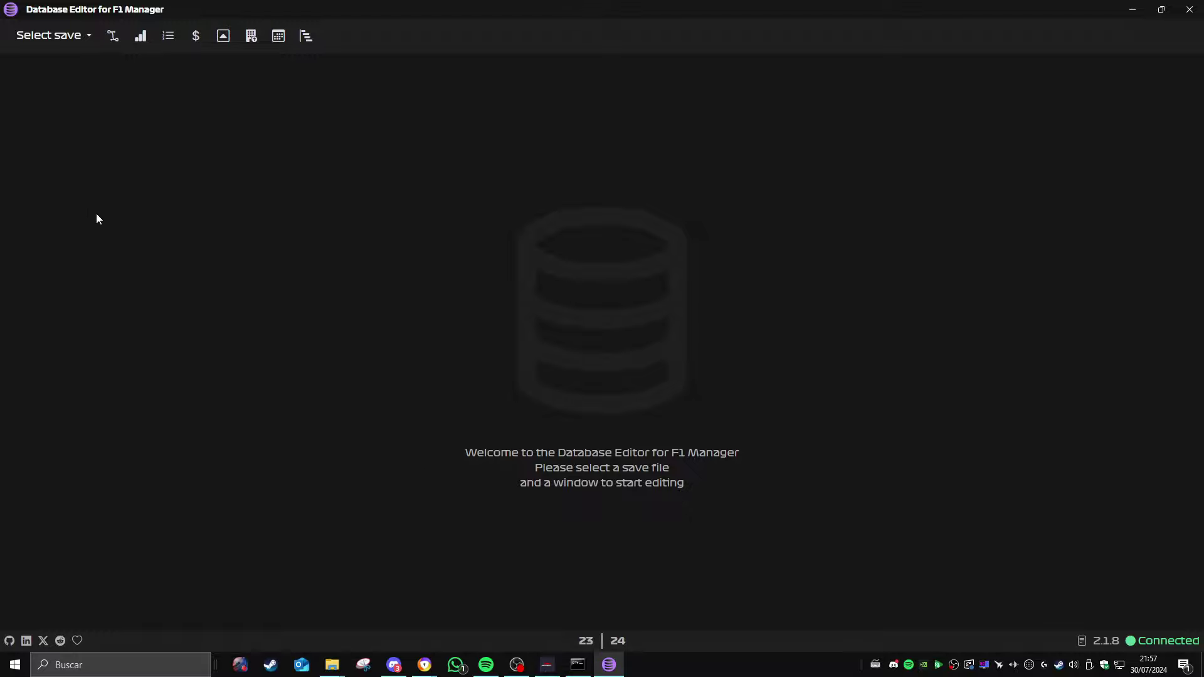
Load save34.sav from the save dropdown and bring up the Contracts grid
click(76, 44)
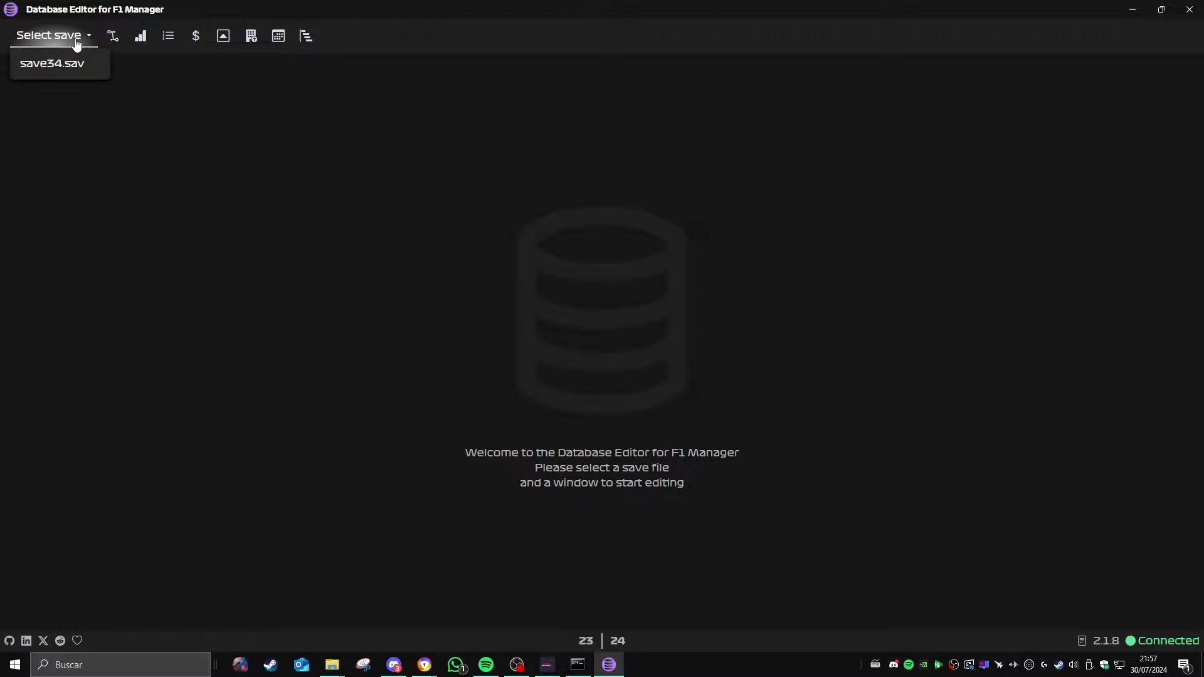
click(53, 74)
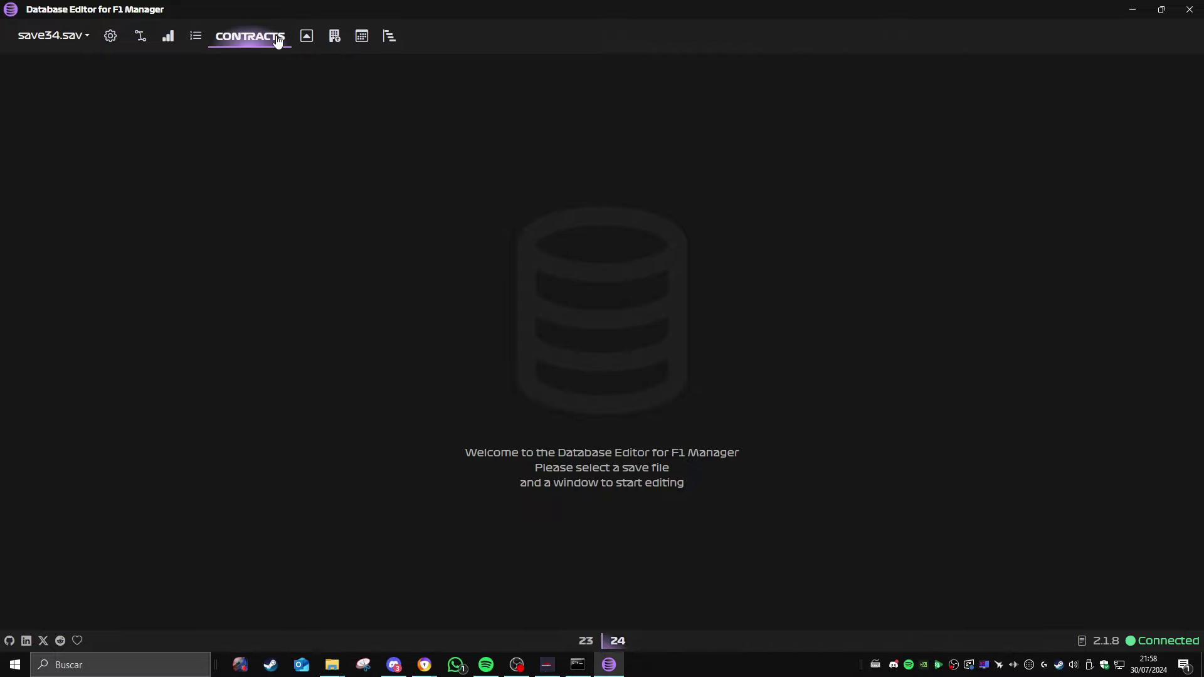
click(273, 39)
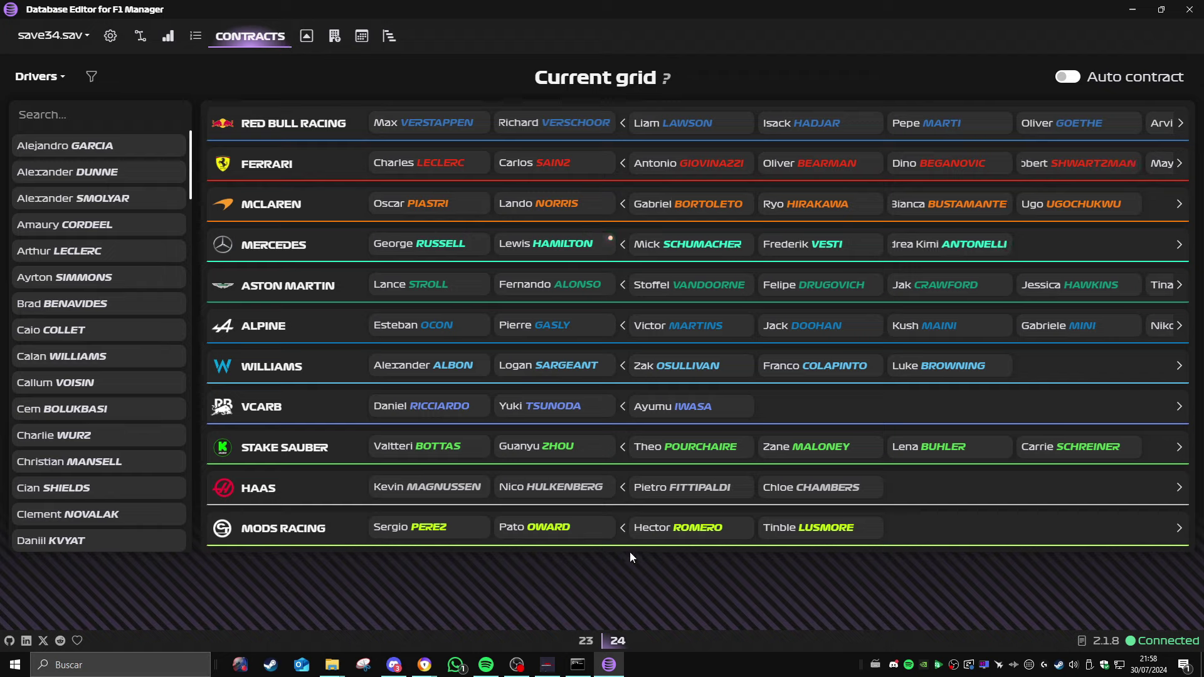
Switch the contracts filter to Staff and back to Drivers, then edit Sergio Perez's Mods Racing contract
click(89, 78)
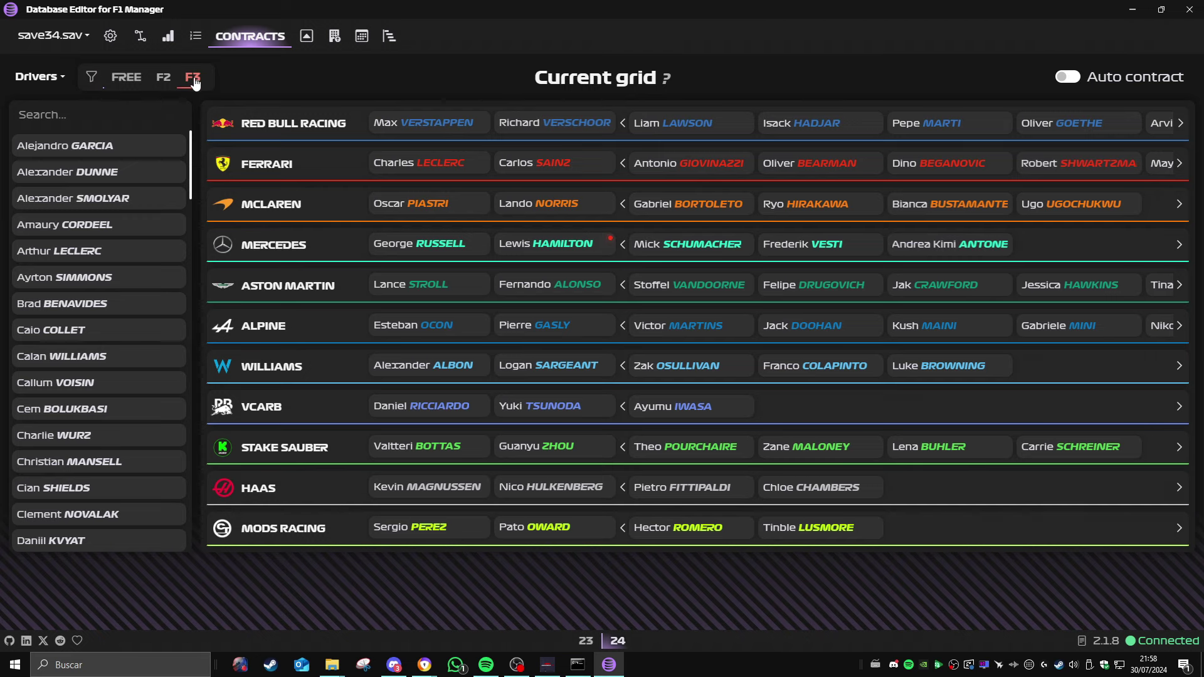
click(38, 76)
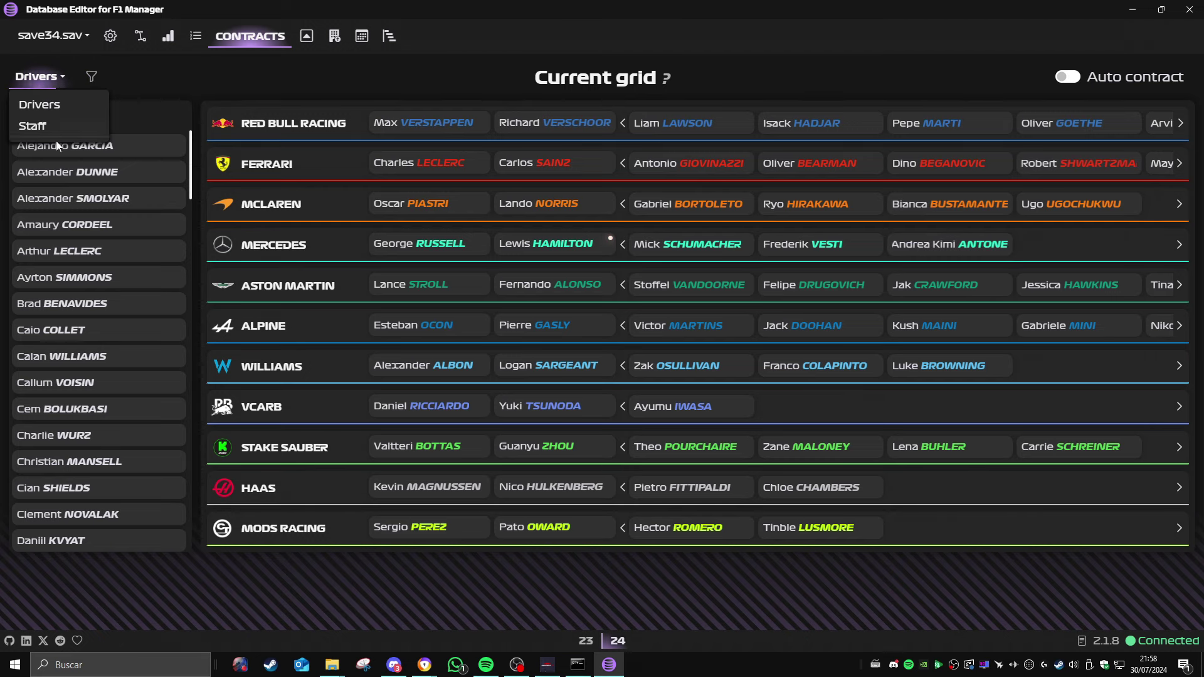
click(33, 128)
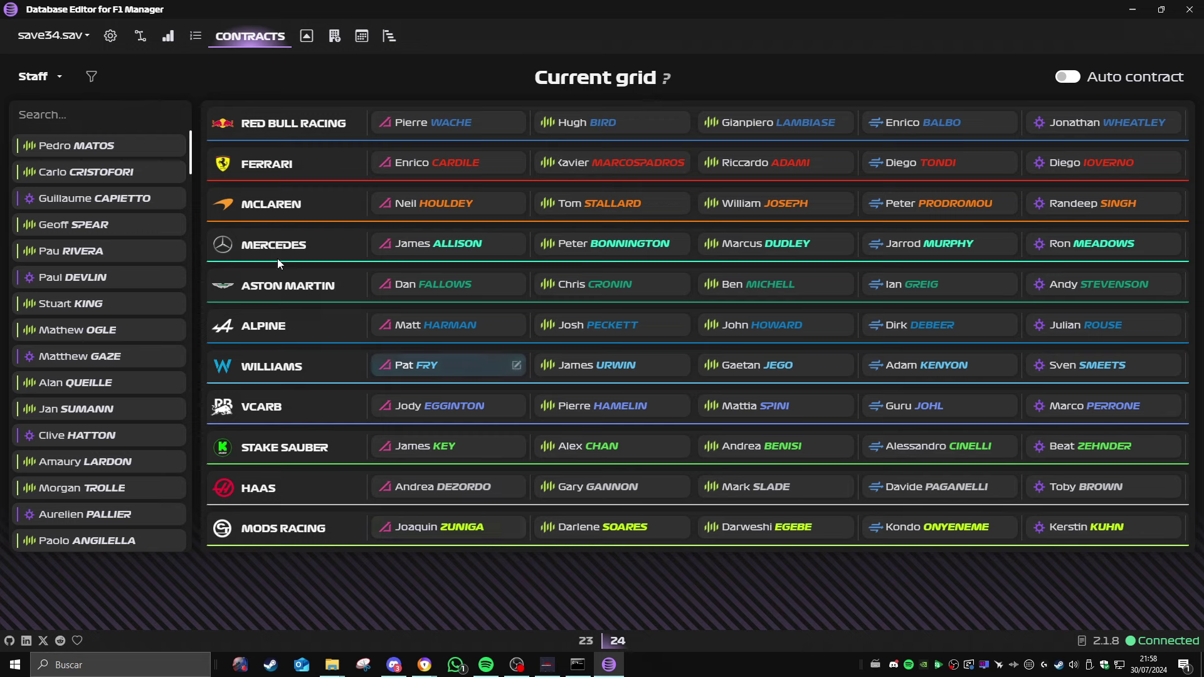
click(52, 92)
click(41, 104)
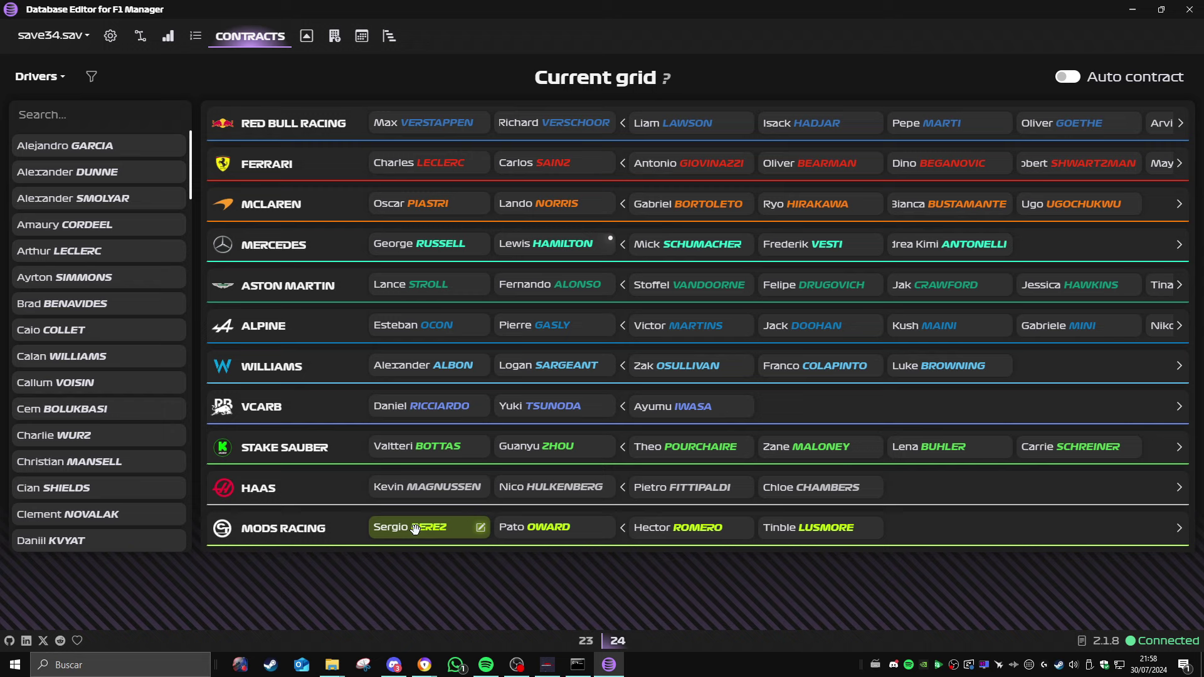
click(481, 528)
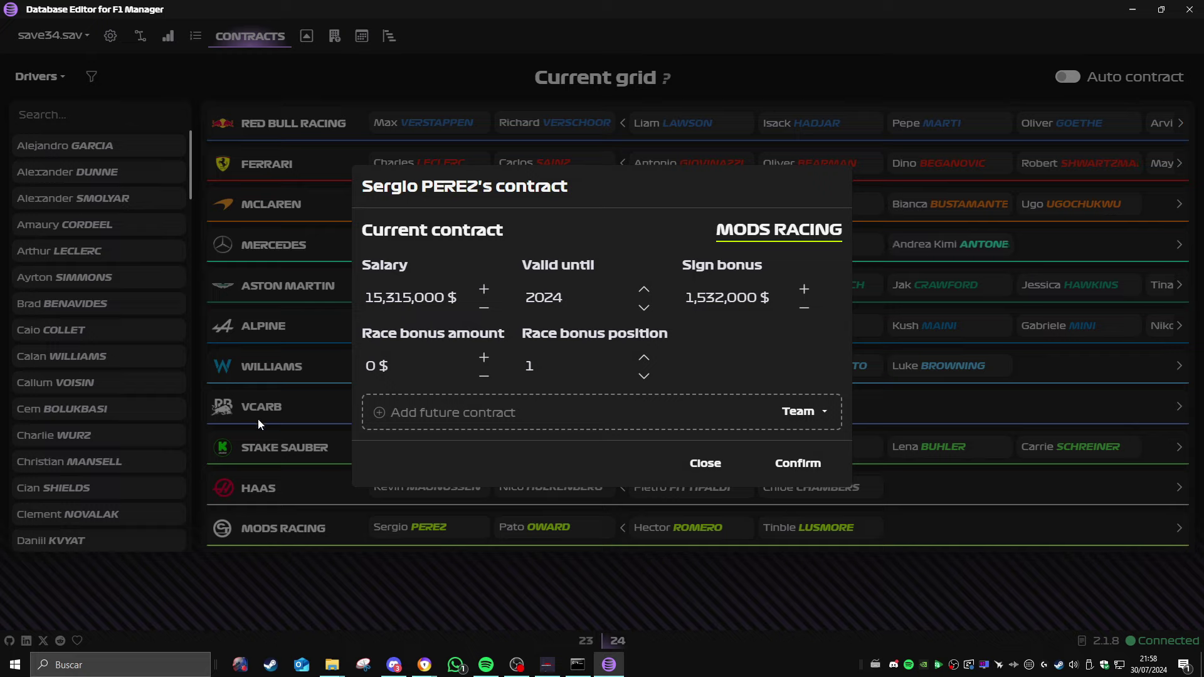
Raise Sergio Perez's contract end year from 2024 to 2028 and confirm it
click(752, 295)
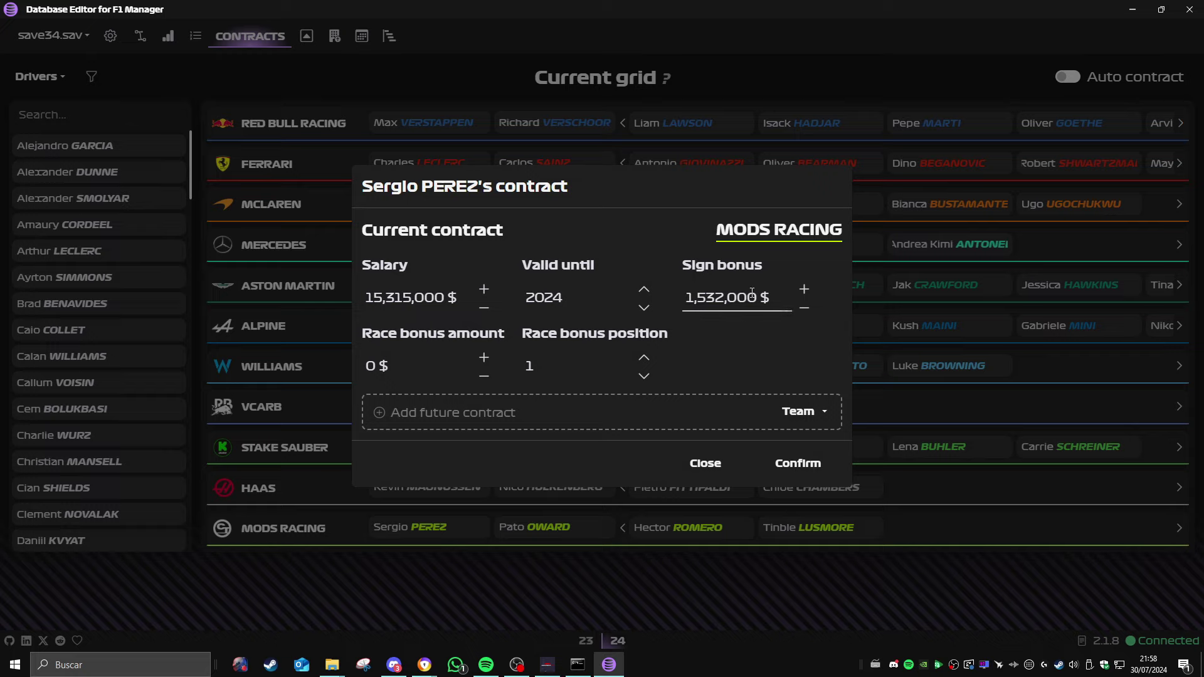
click(645, 290)
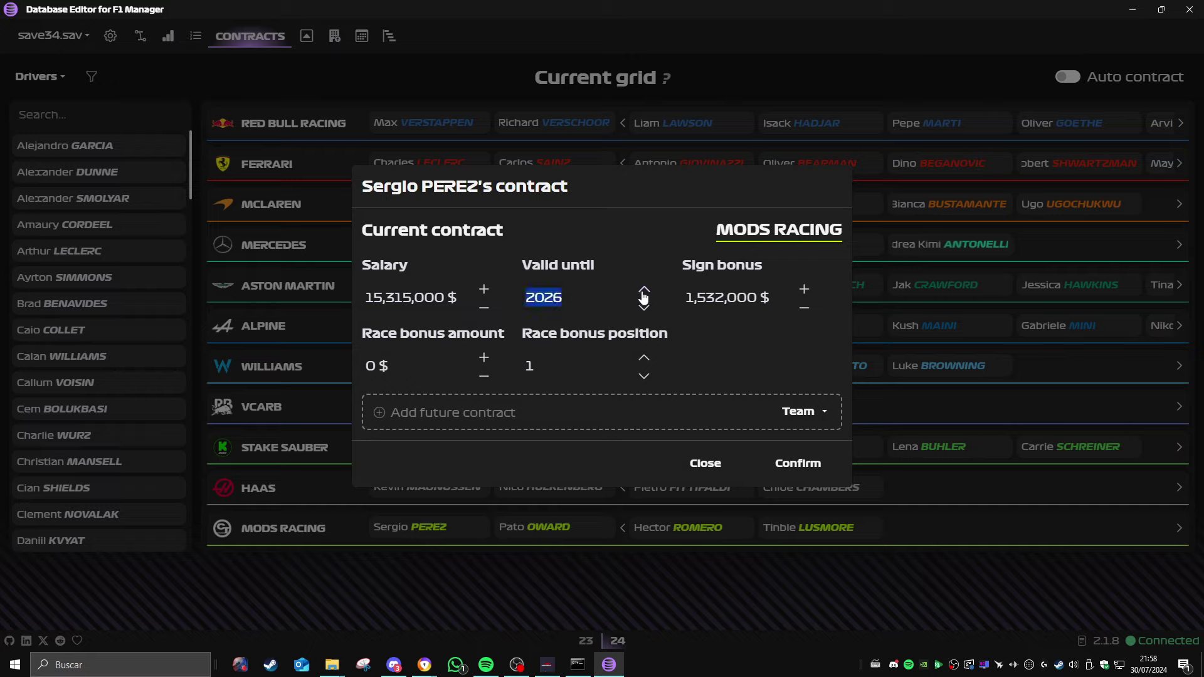
click(645, 290)
click(644, 290)
click(644, 291)
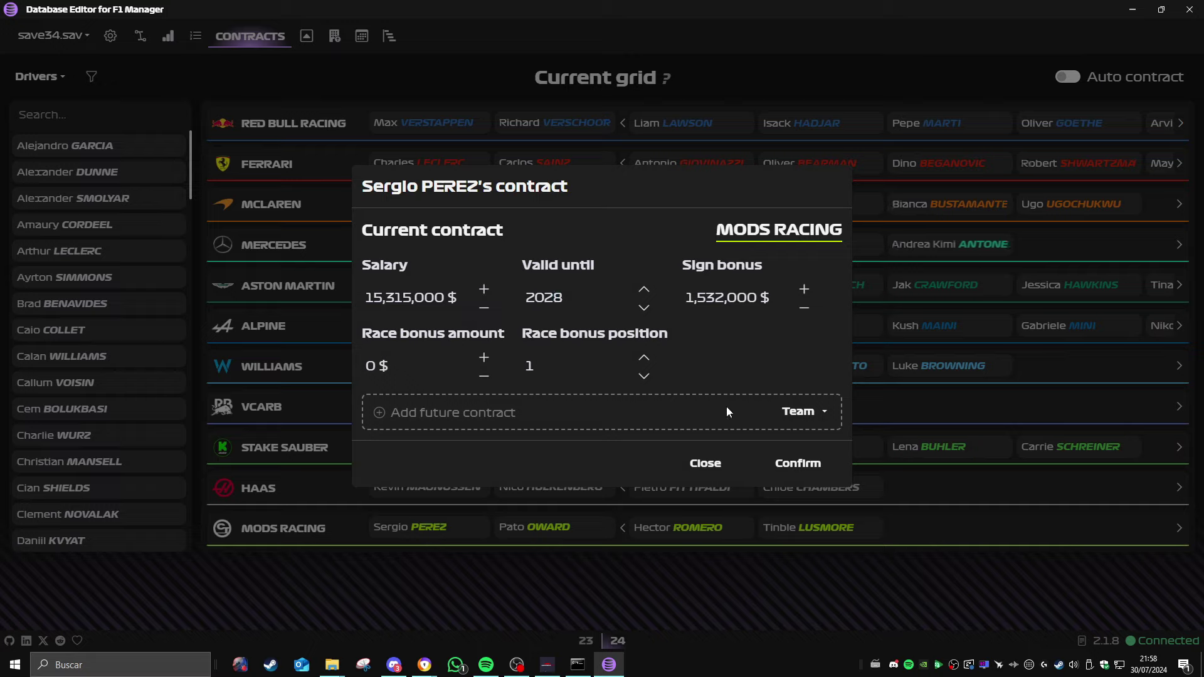
click(795, 469)
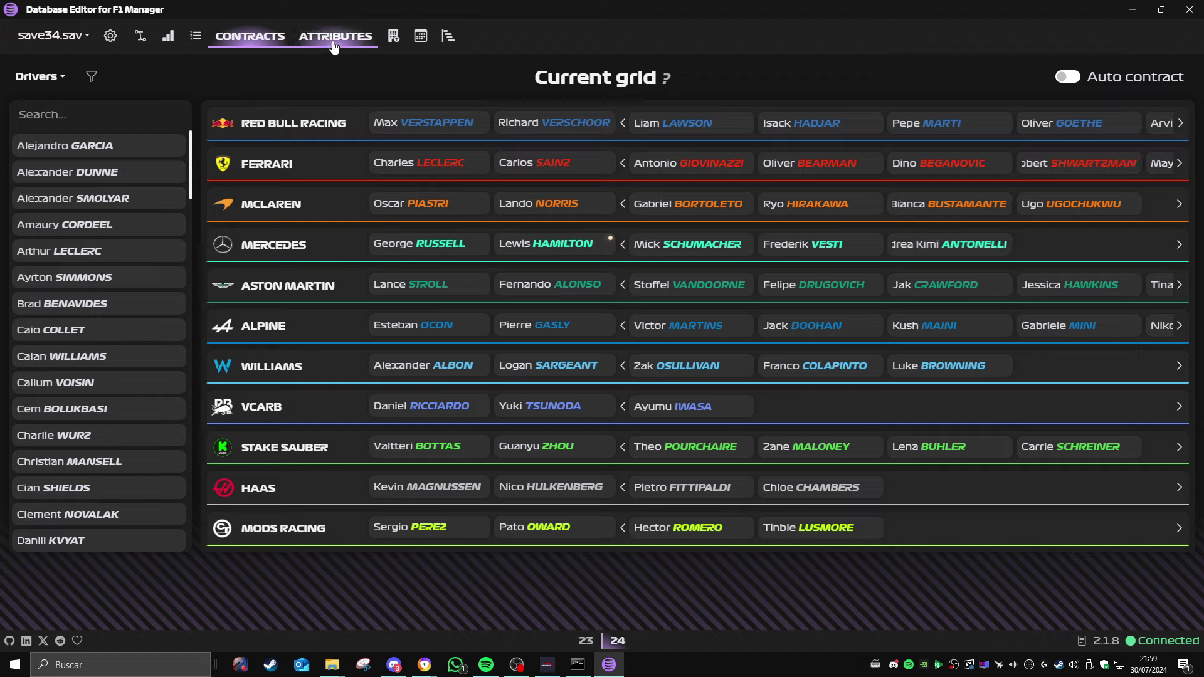
In Attributes, list drivers, search 'perez' and select Sergio Perez
click(335, 44)
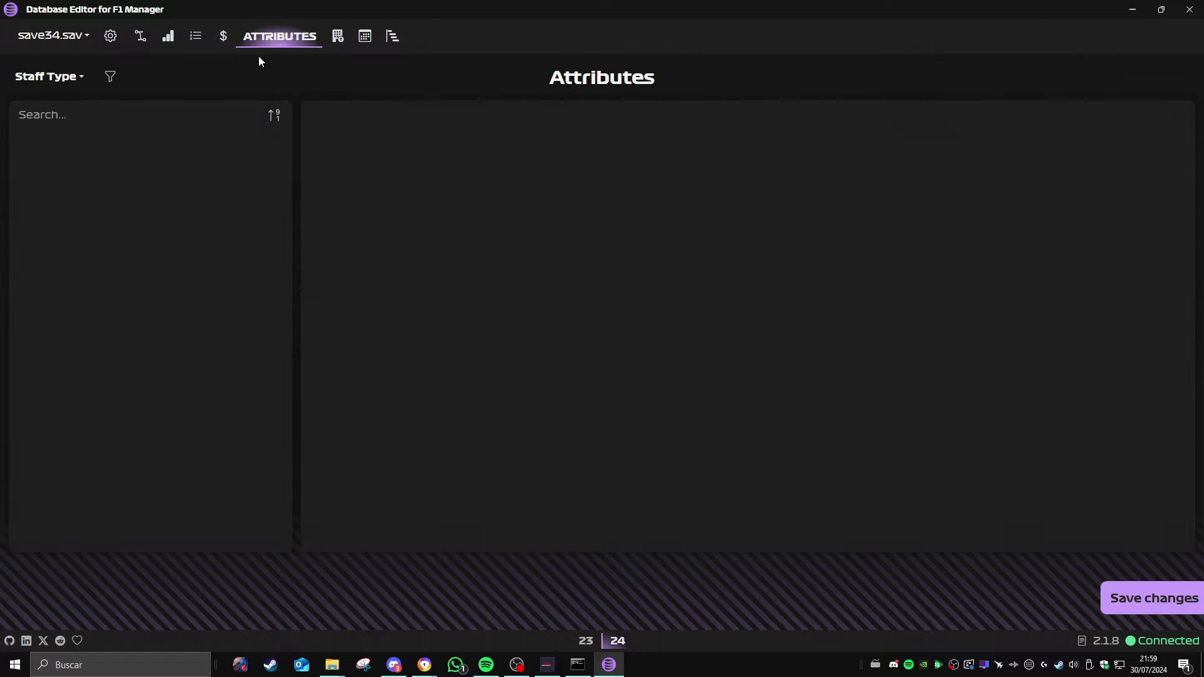
click(65, 77)
click(39, 104)
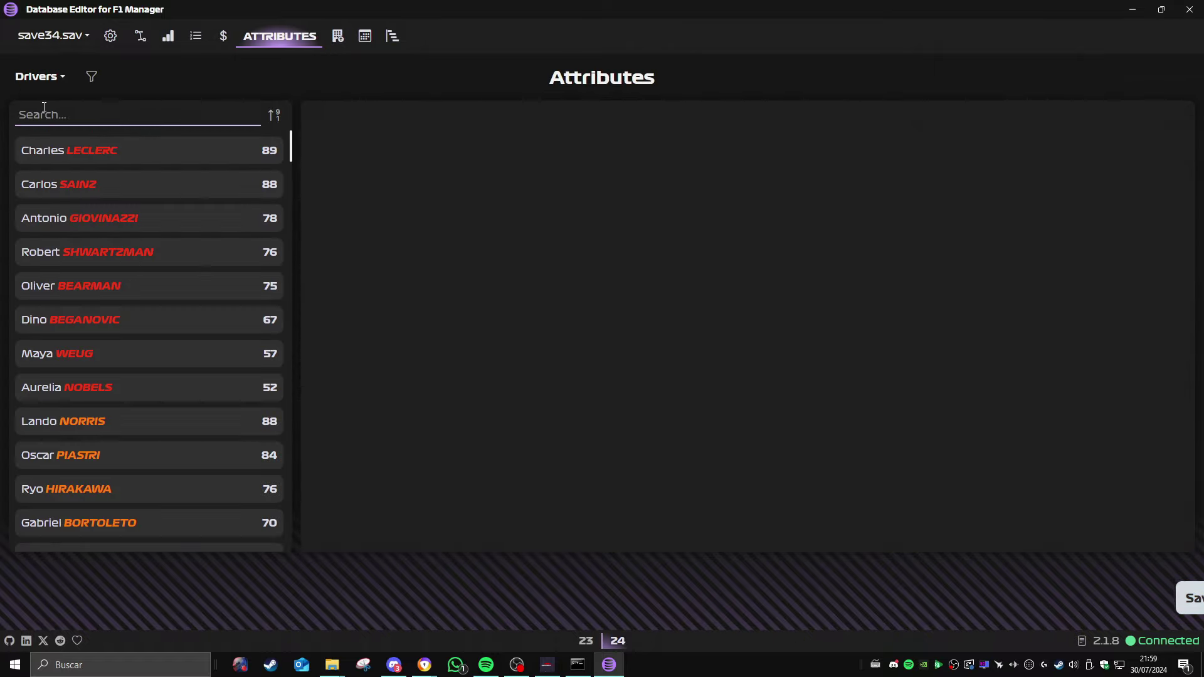
click(88, 114)
text(perez)
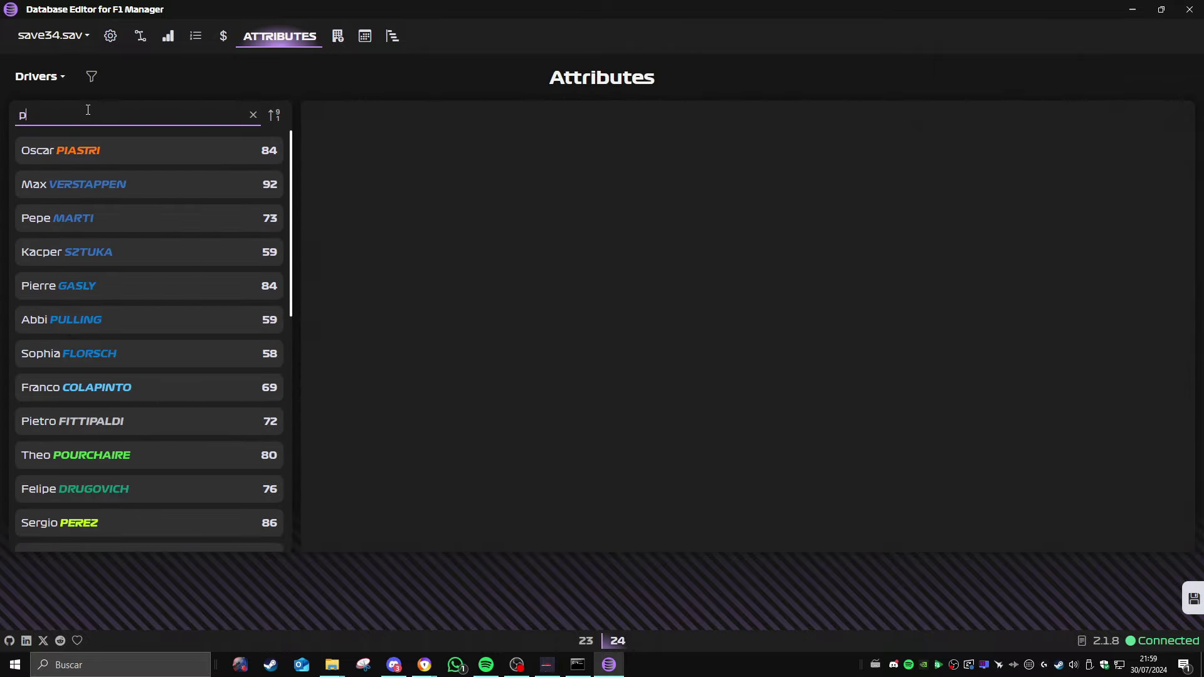
click(164, 151)
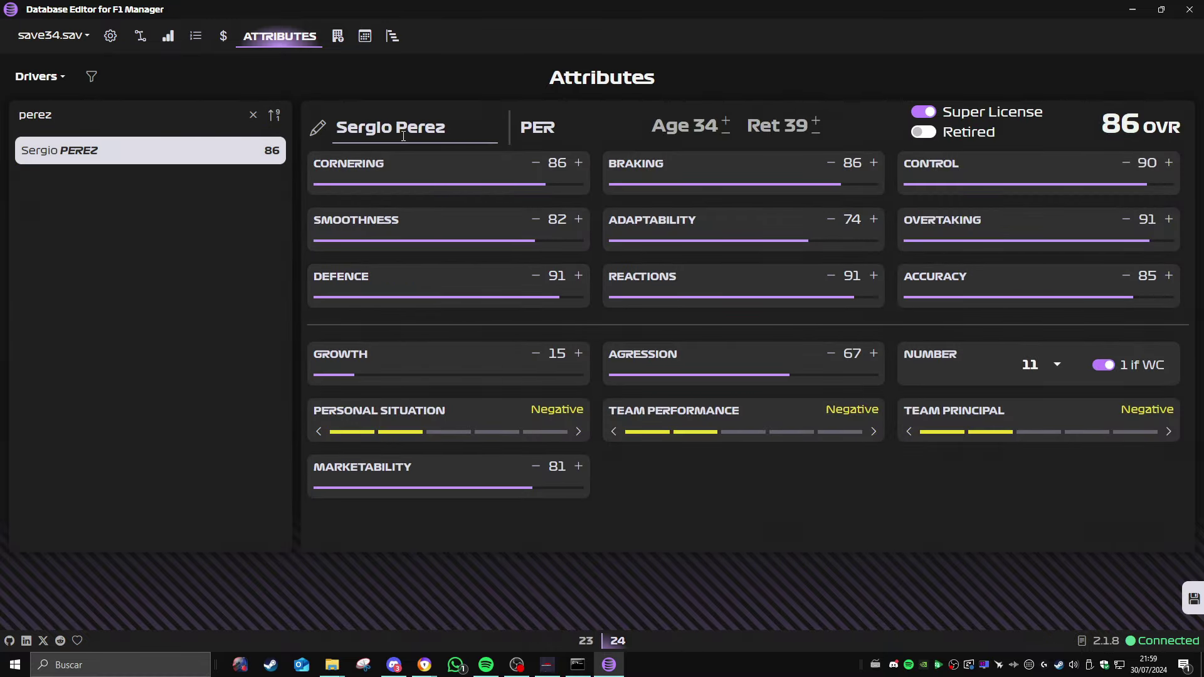
drag(463, 128, 299, 119)
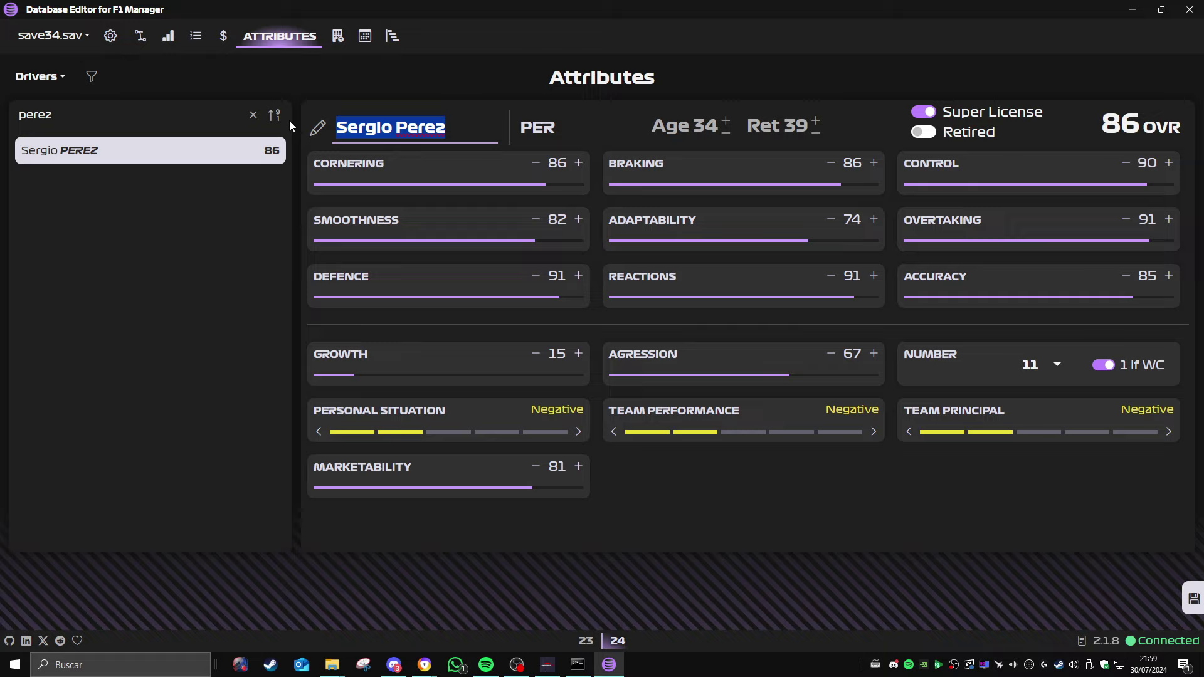
text(Rosar)
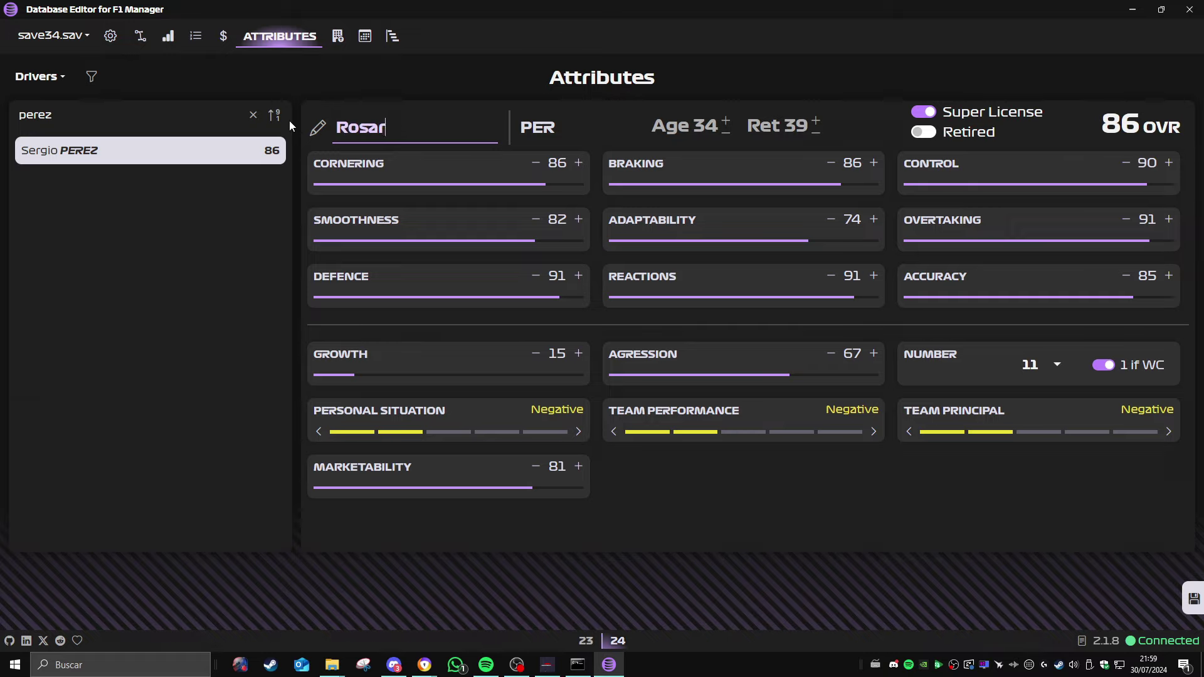
text(io Parrales)
click(777, 575)
click(543, 123)
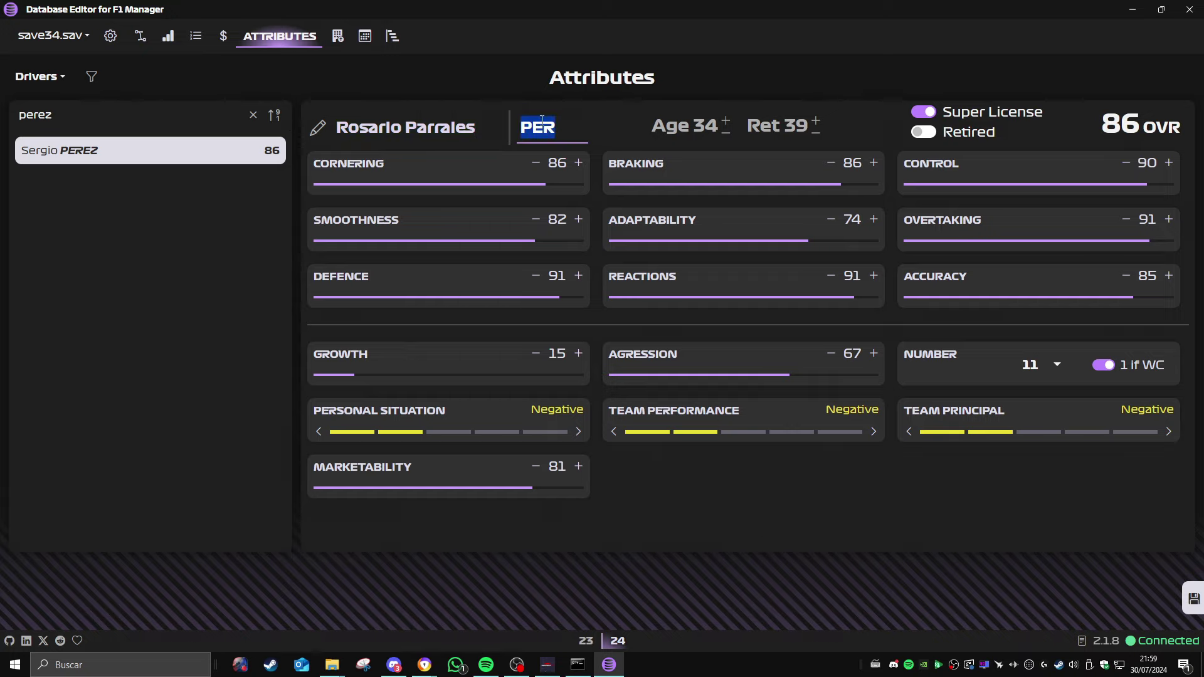
text(PAR)
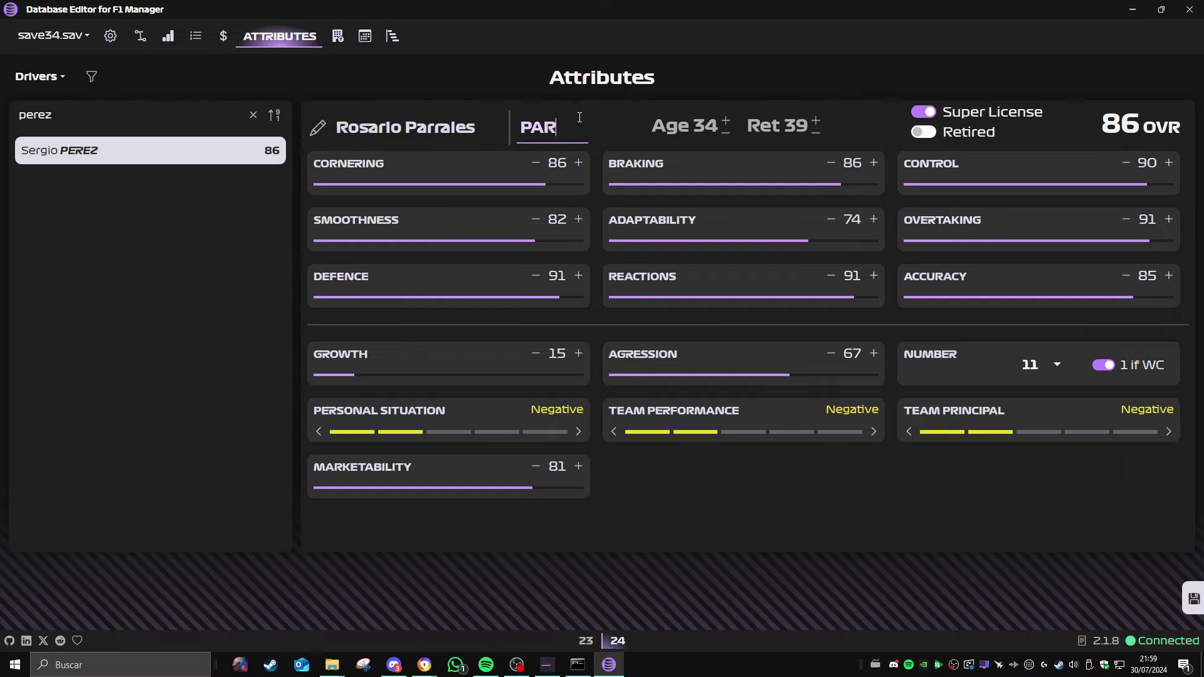
click(727, 284)
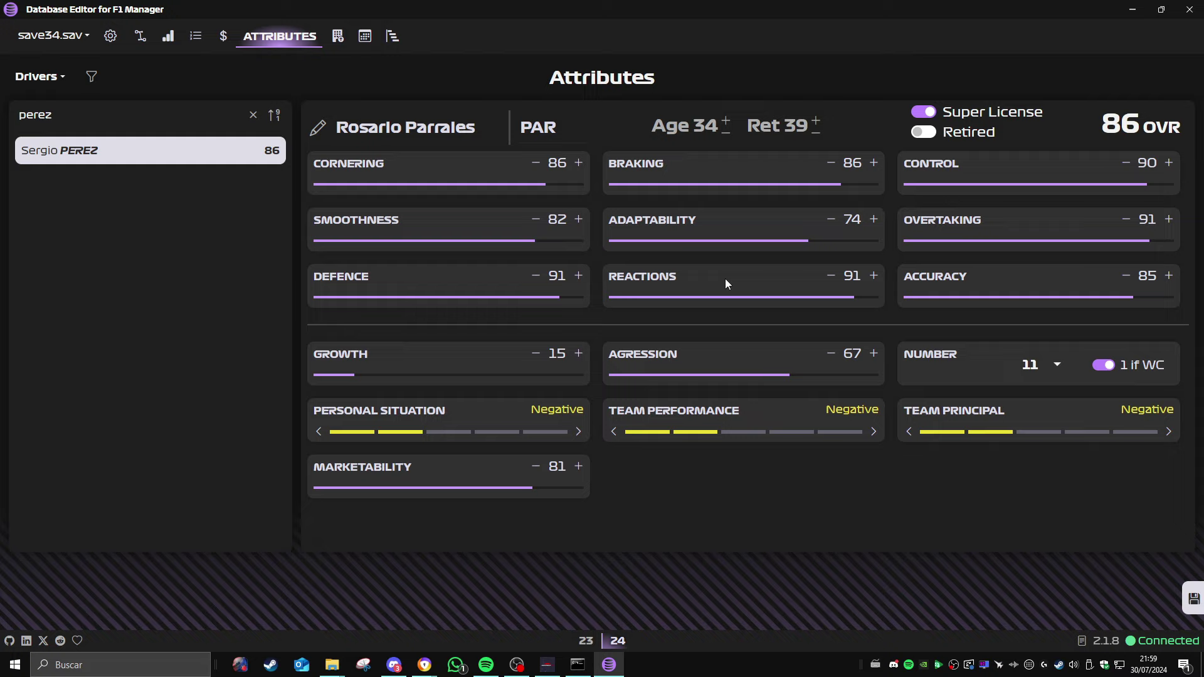
Lower Rosario Parrales's age to 30 and max out Cornering and Smoothness
click(726, 132)
click(725, 133)
click(726, 132)
click(725, 133)
click(578, 163)
click(579, 163)
click(579, 163)
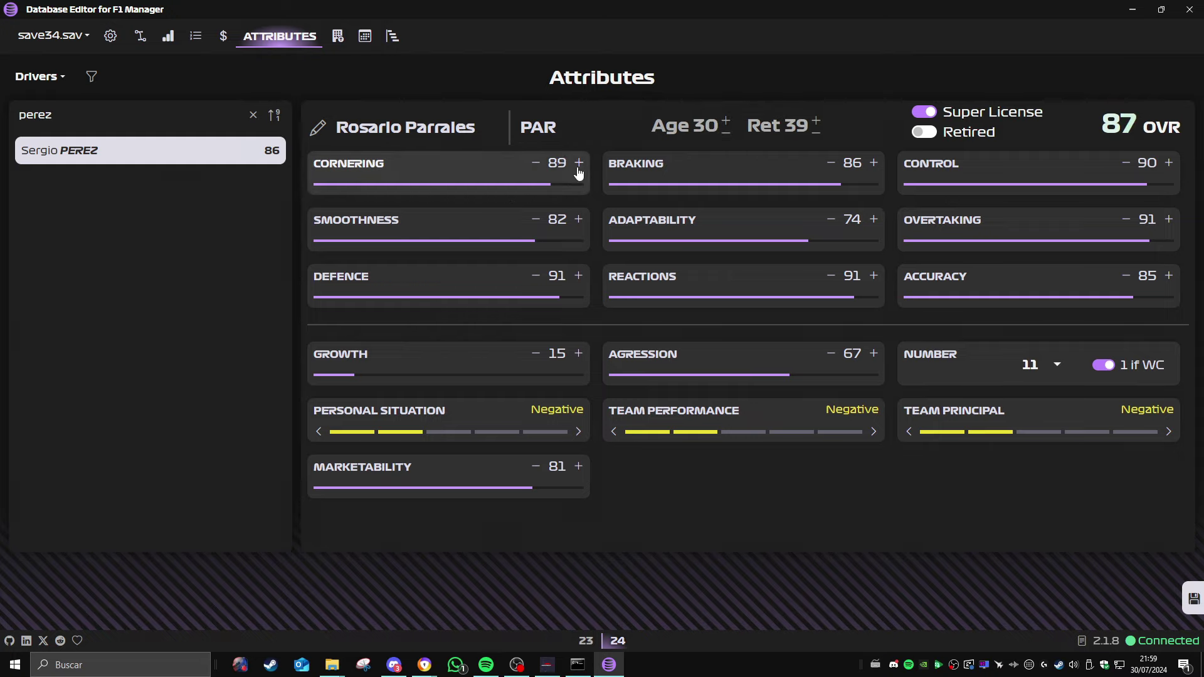
click(579, 163)
click(578, 163)
click(578, 163)
click(578, 163)
click(578, 163)
double_click(579, 163)
double_click(578, 163)
click(578, 163)
click(578, 163)
double_click(579, 220)
double_click(579, 220)
click(578, 219)
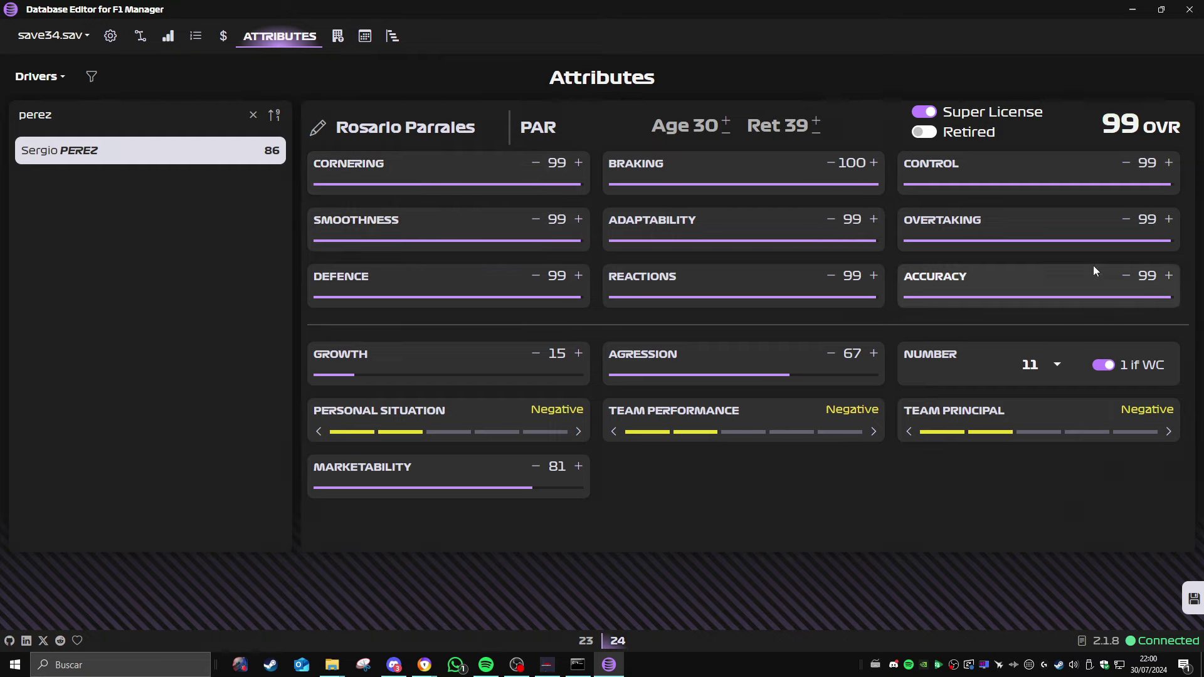
Set Personal Situation, Team Performance and Team Principal moods to Enthusiastic, then save at 99 OVR
click(578, 433)
click(578, 433)
click(578, 433)
click(874, 432)
click(874, 431)
click(874, 432)
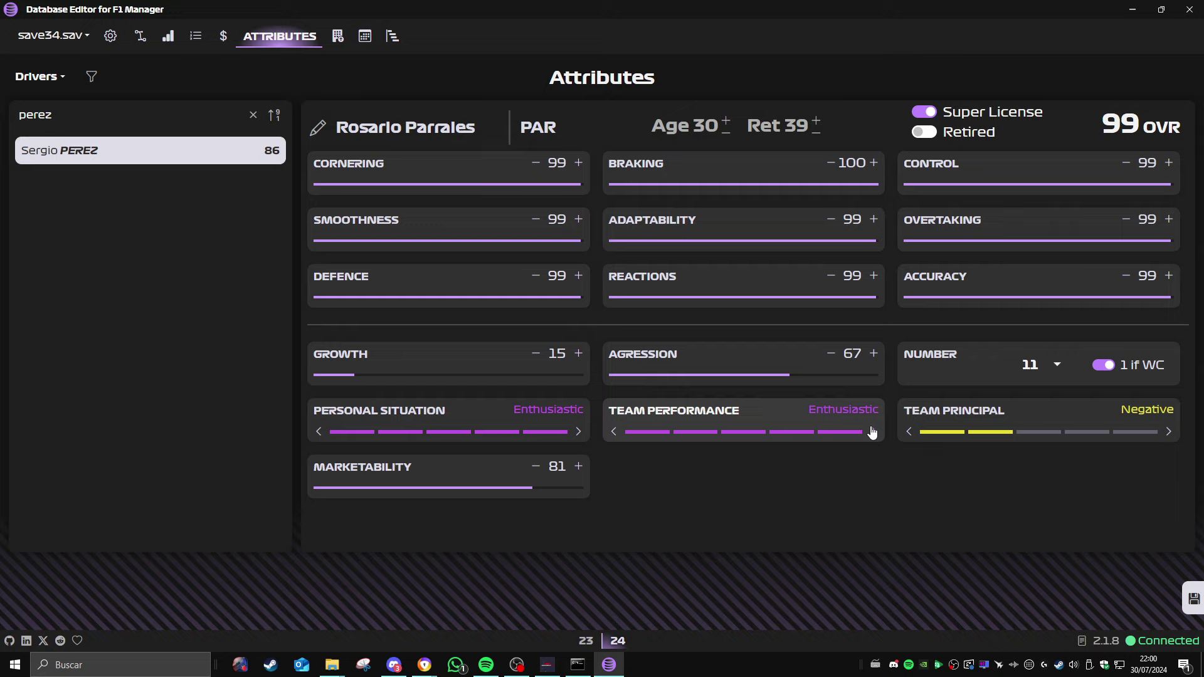
click(1168, 433)
click(1168, 433)
click(1167, 433)
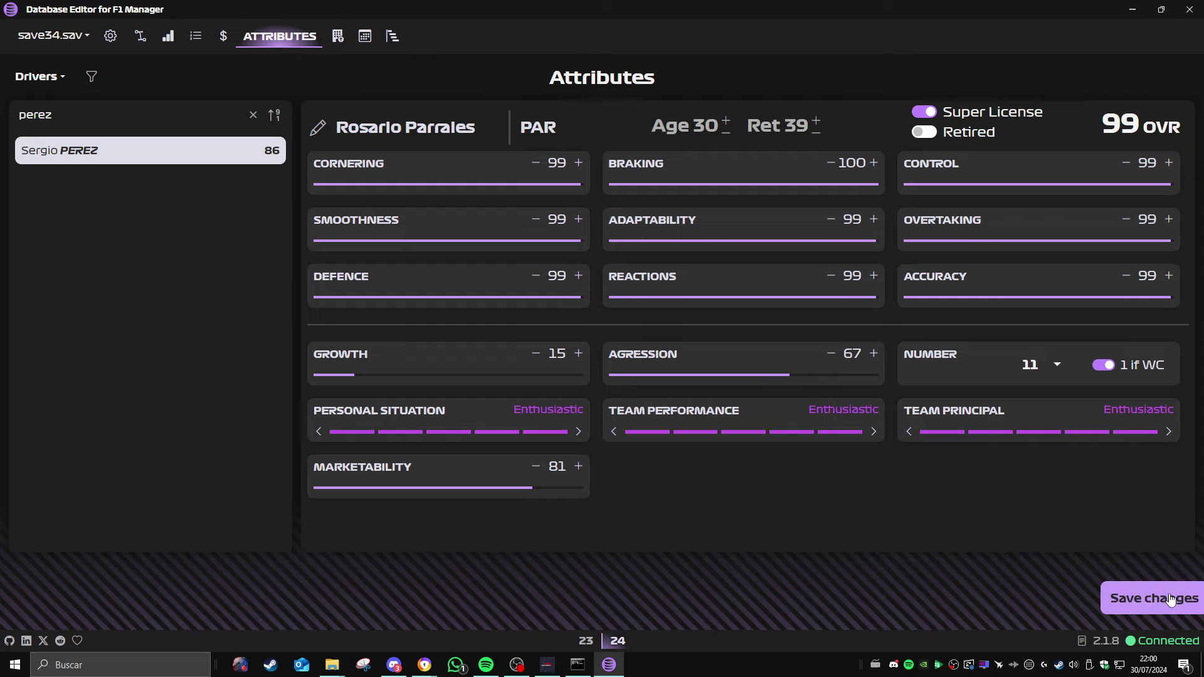
click(1196, 608)
click(1160, 603)
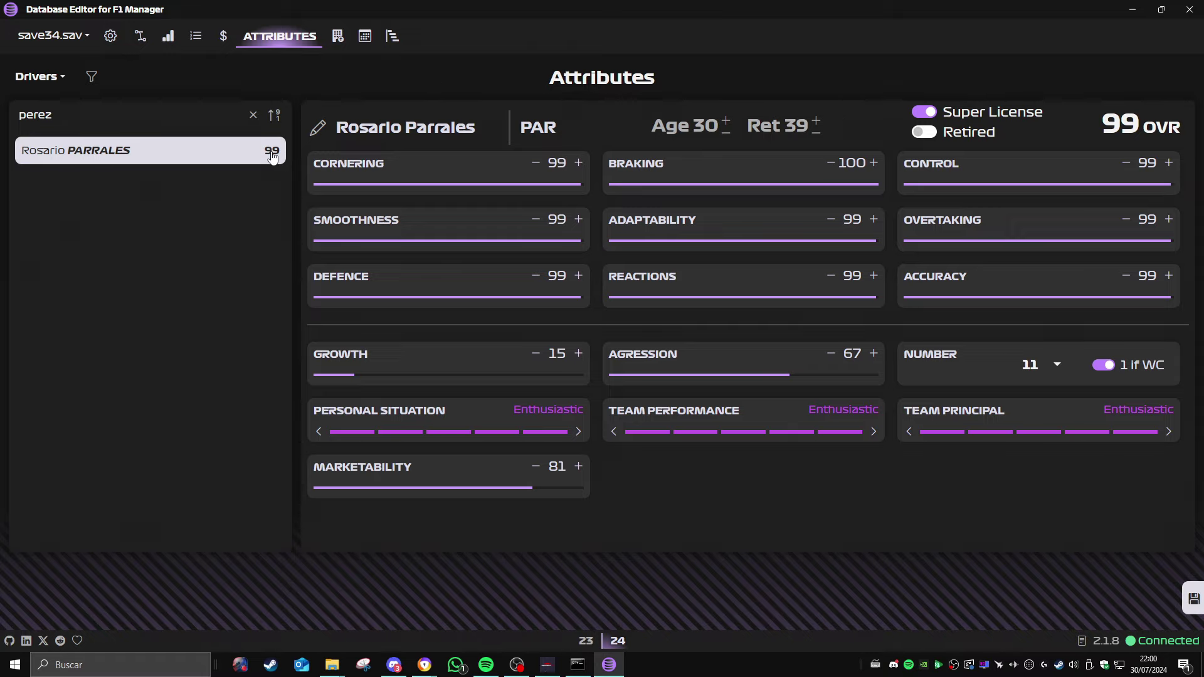
Load Ferrari in the team editor and lower its pit crew Fatigue
click(336, 39)
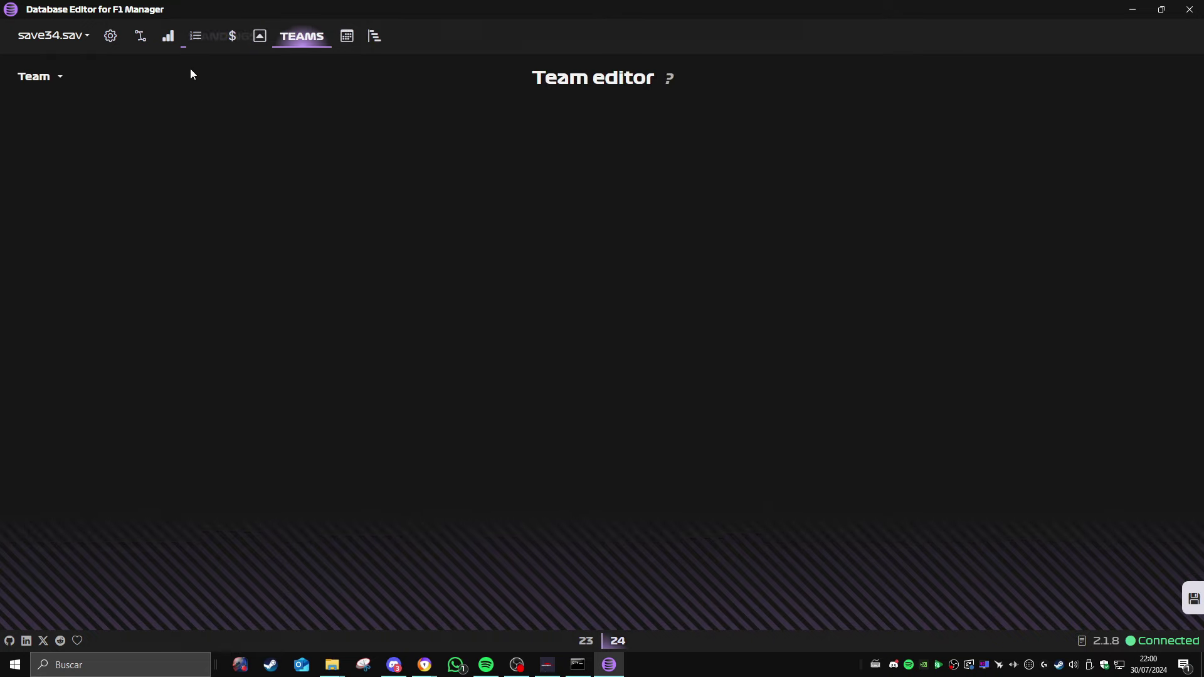
click(55, 78)
click(51, 111)
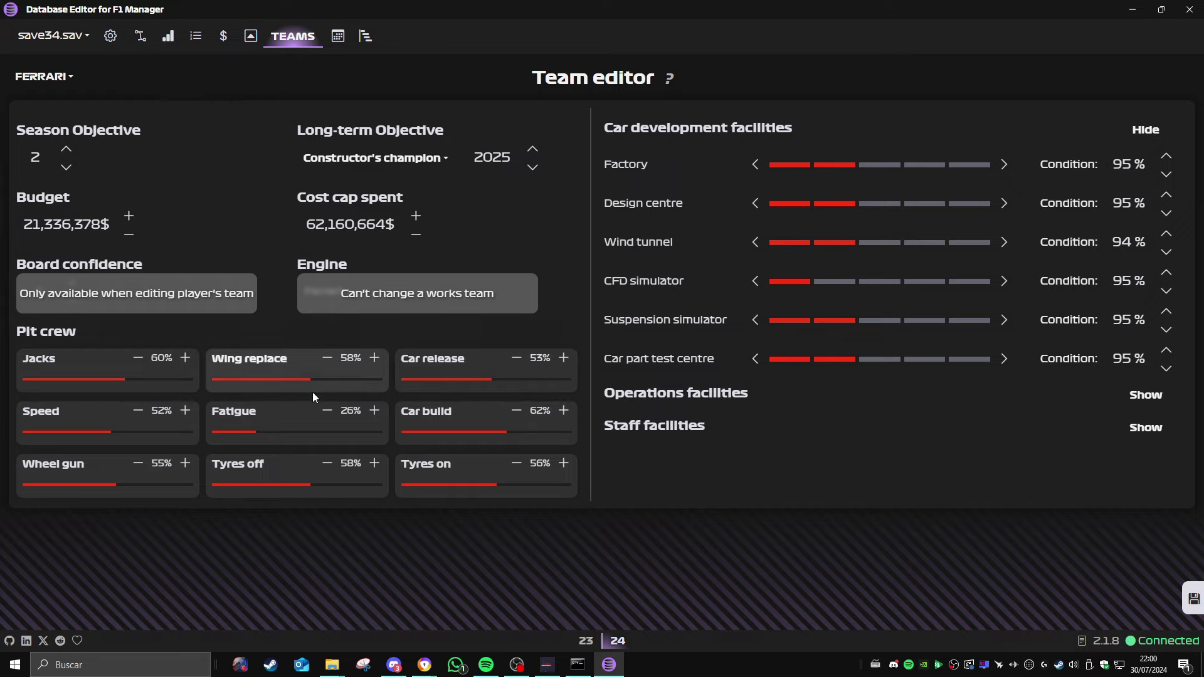
click(327, 410)
click(326, 410)
click(326, 410)
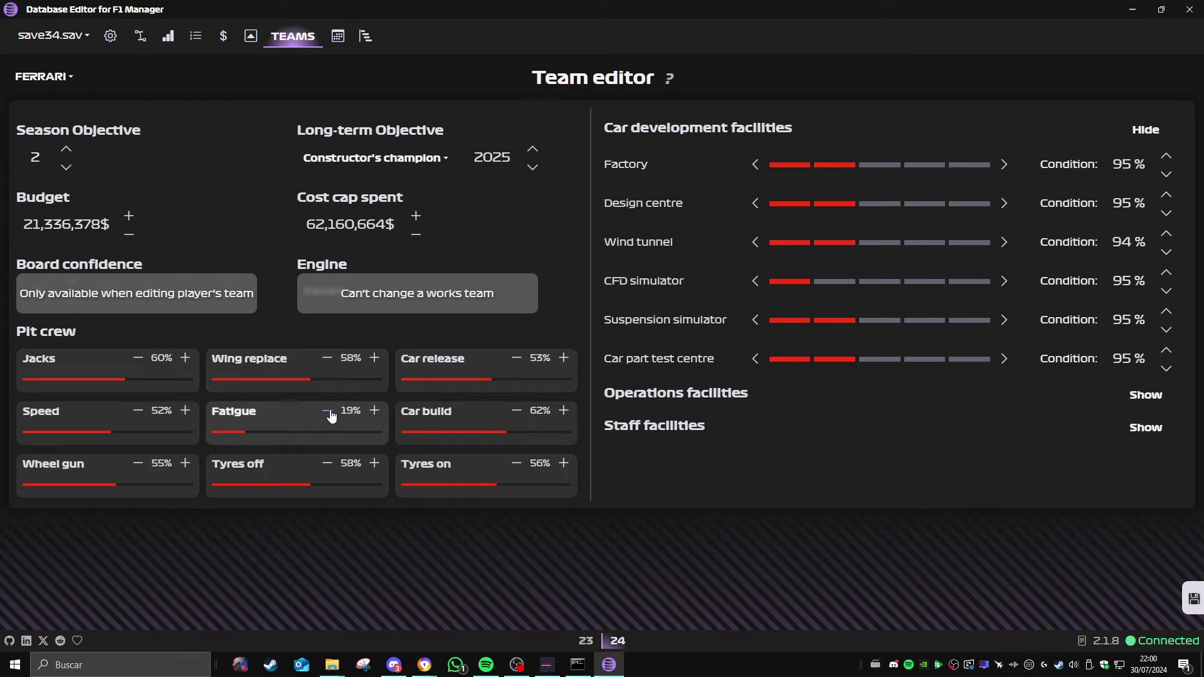
click(327, 410)
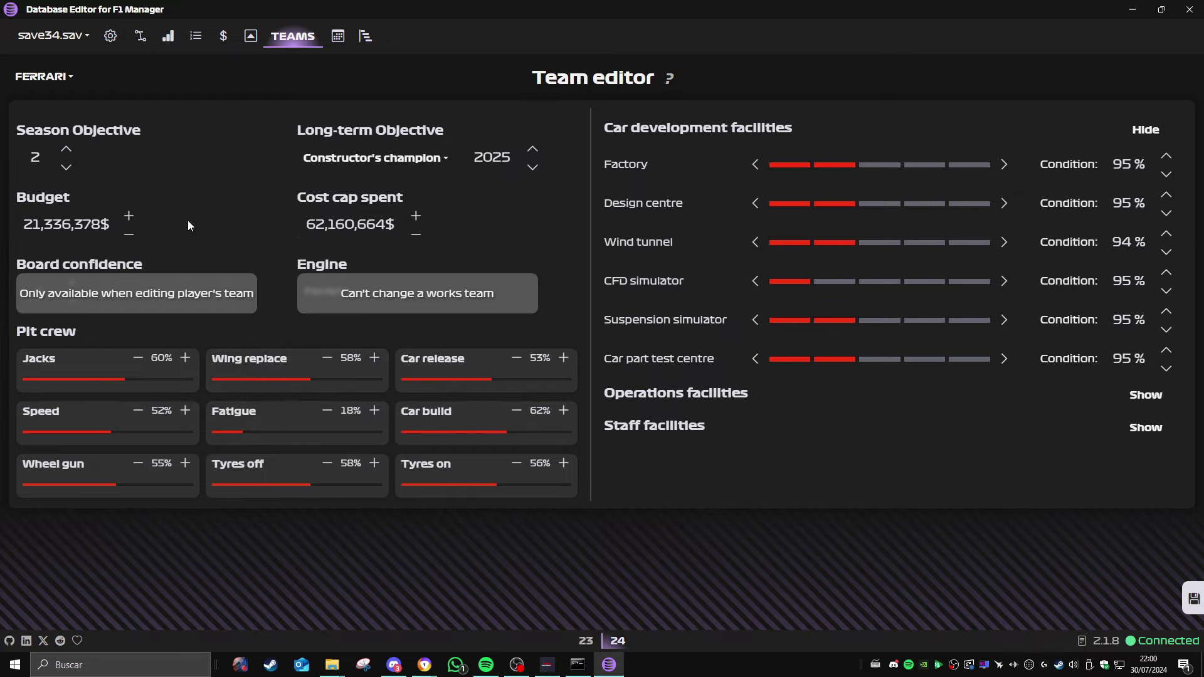
Raise Ferrari's budget to 23,136,378$ and save the team changes
click(128, 217)
click(129, 218)
click(129, 218)
click(129, 217)
click(129, 218)
click(1146, 394)
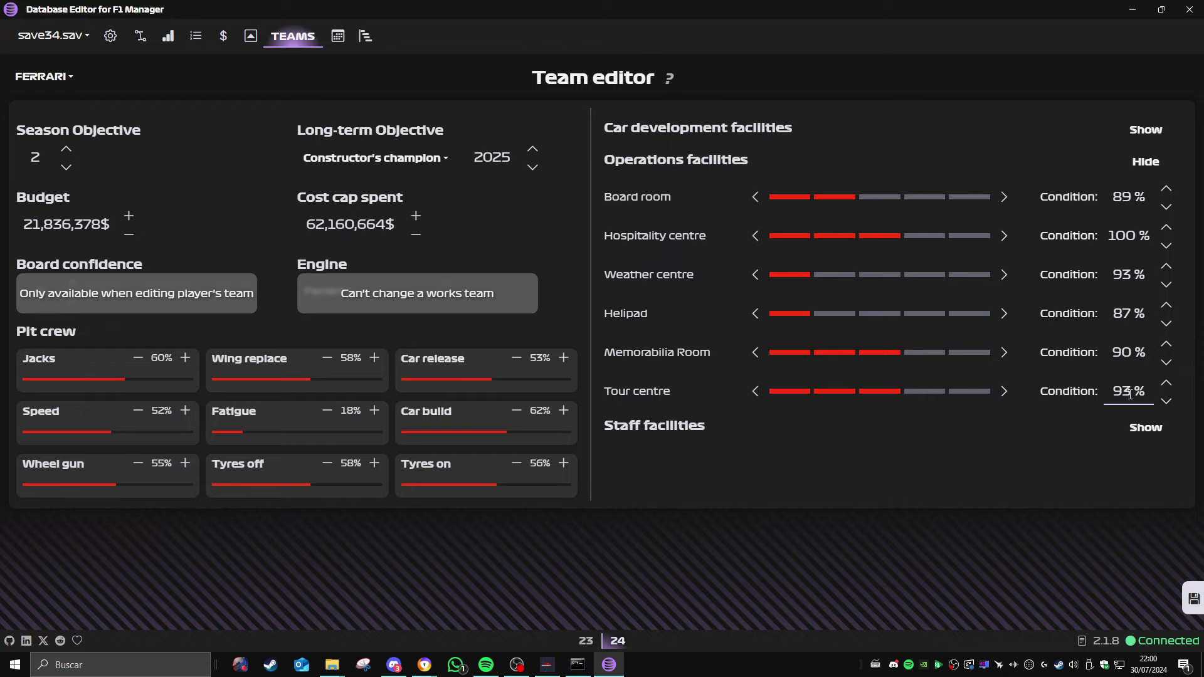
click(1146, 426)
click(1145, 194)
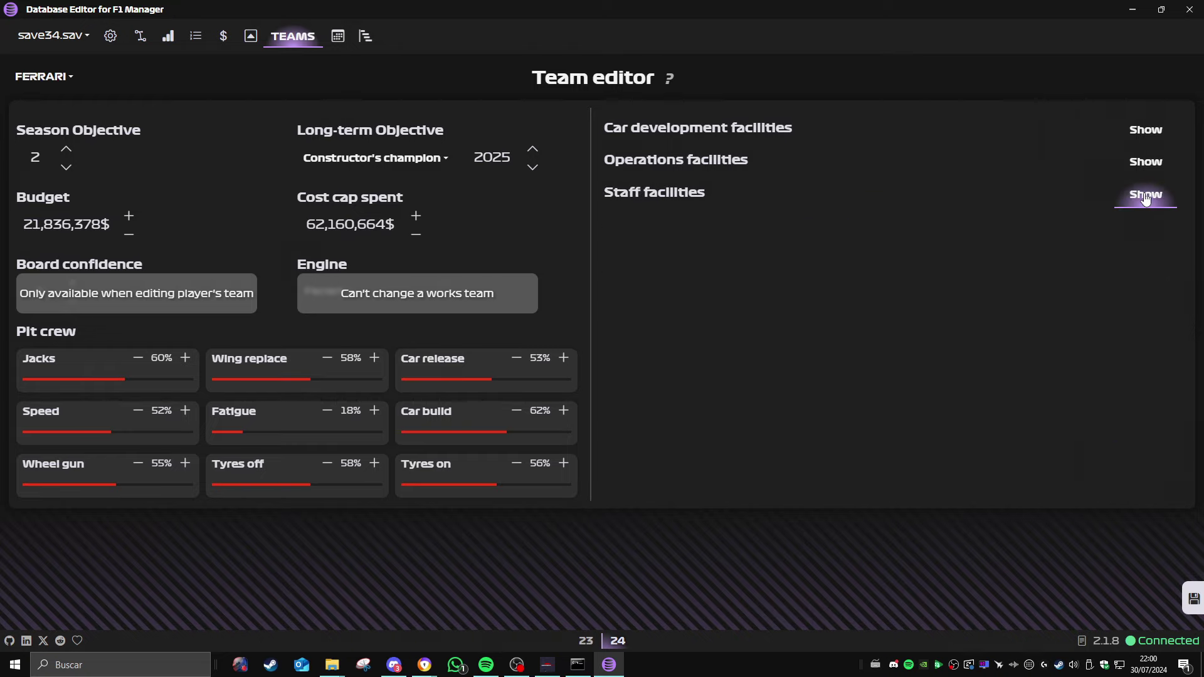
click(1154, 162)
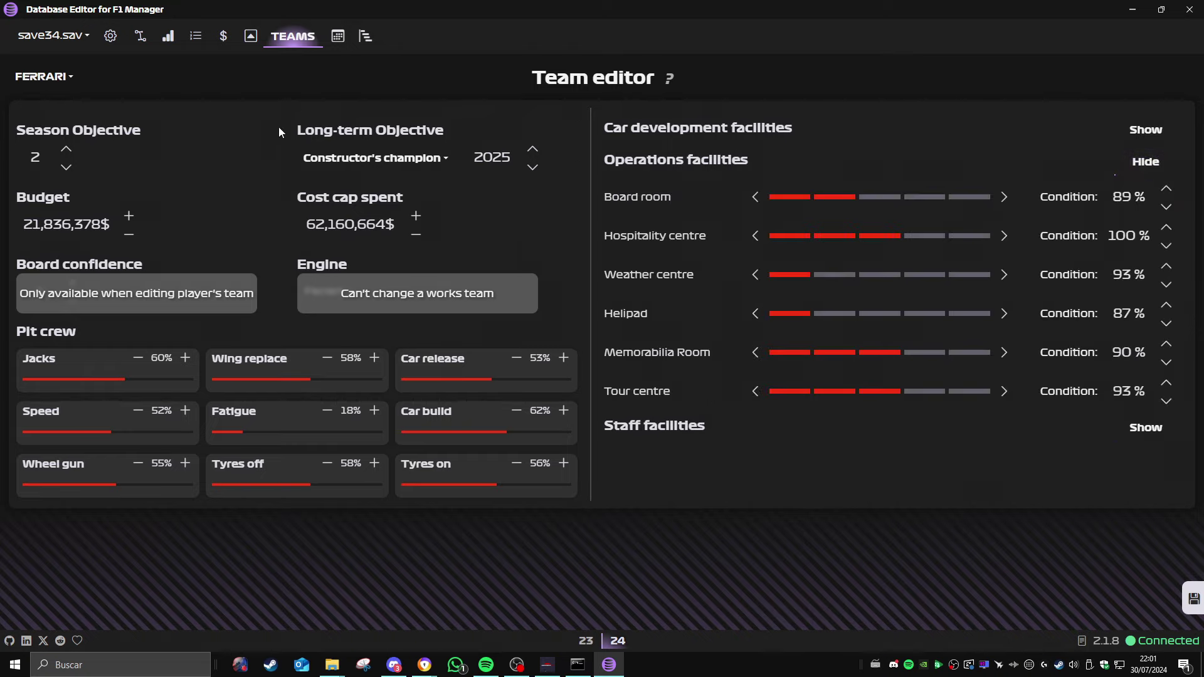
click(130, 220)
click(129, 219)
click(129, 220)
click(129, 220)
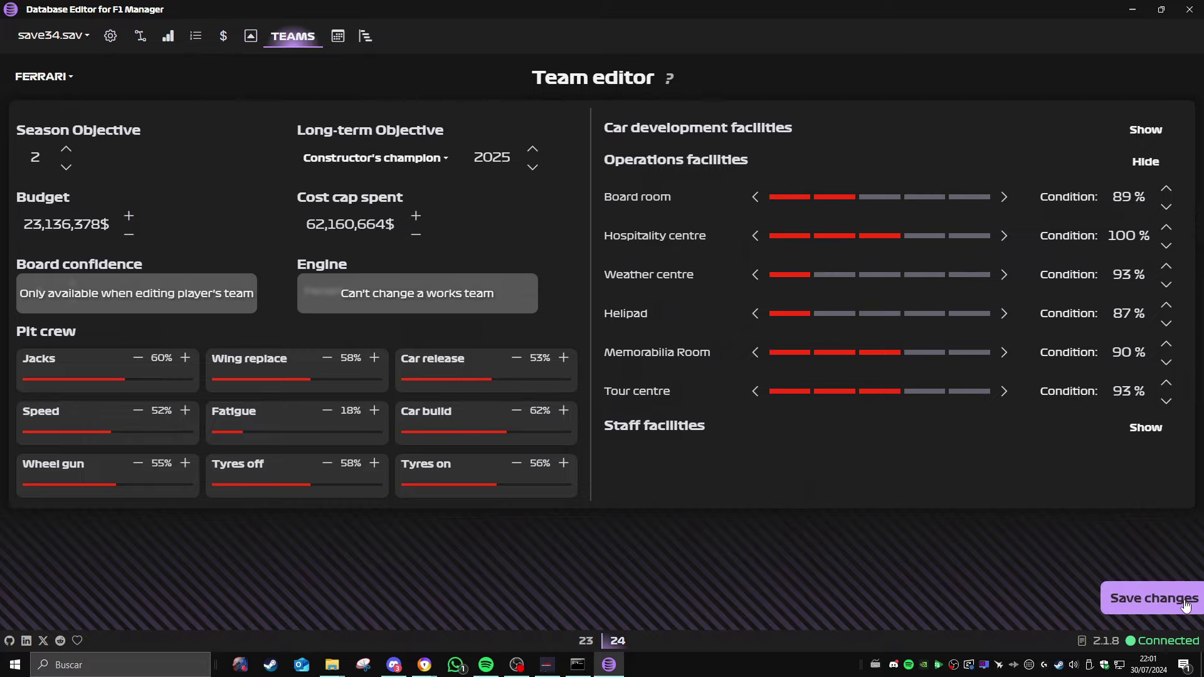
click(1179, 603)
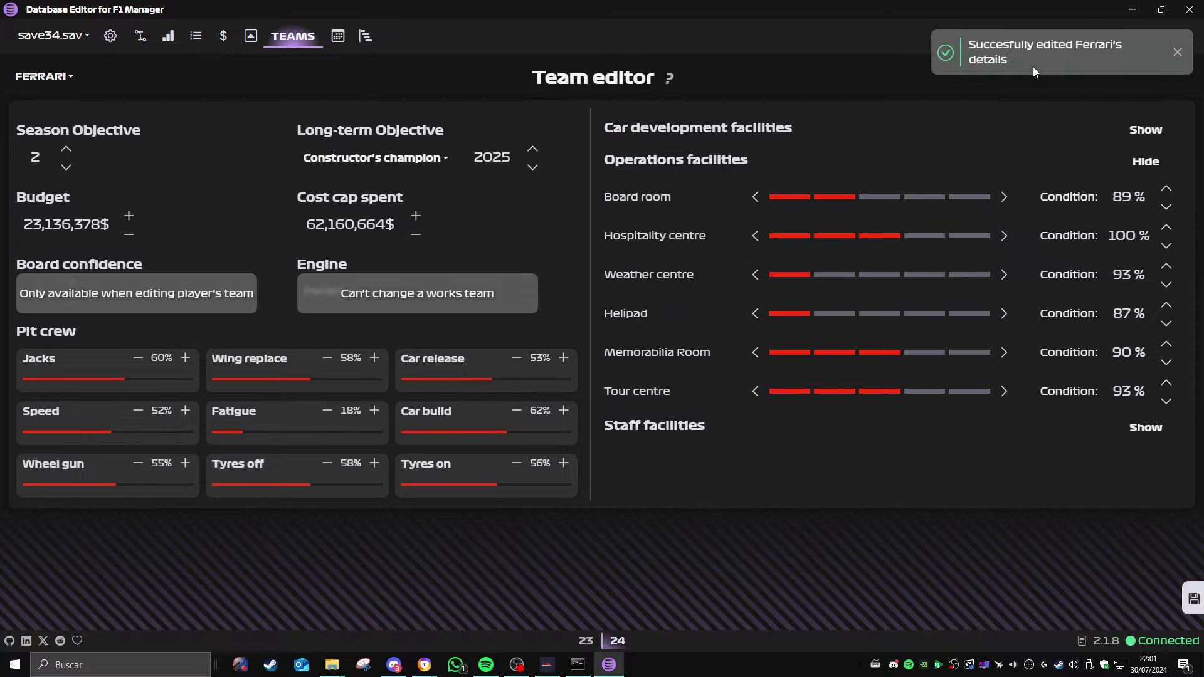
click(346, 38)
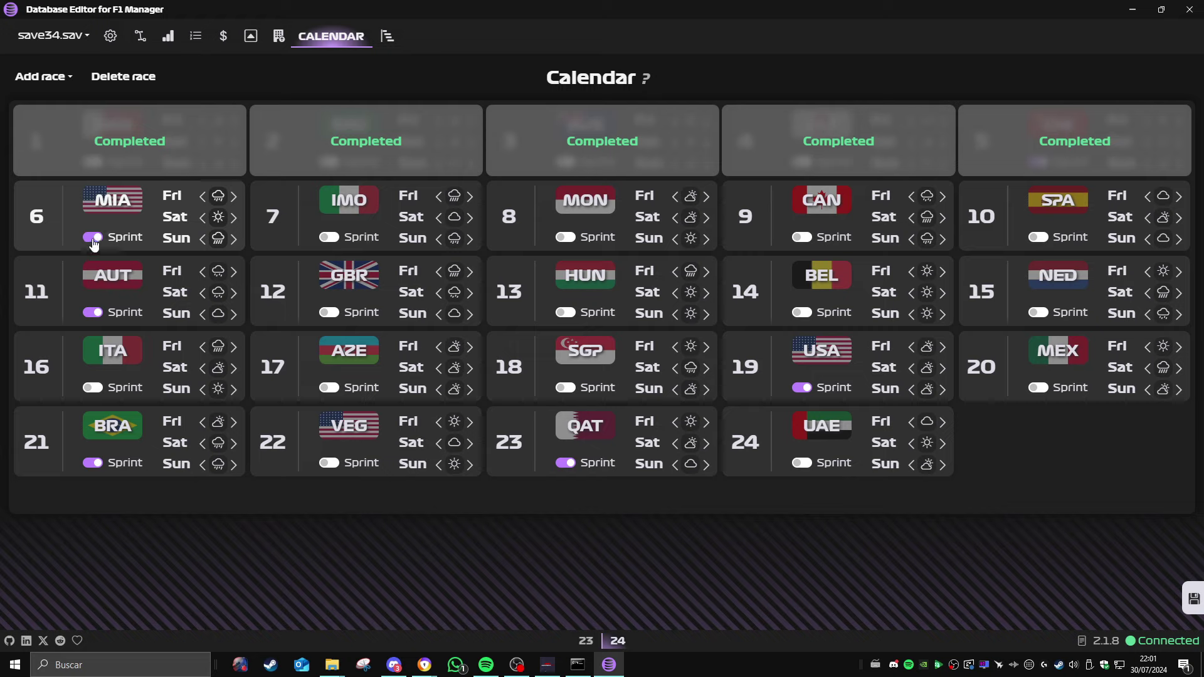
Turn off the sprint for the MIA round and save the calendar change
click(92, 239)
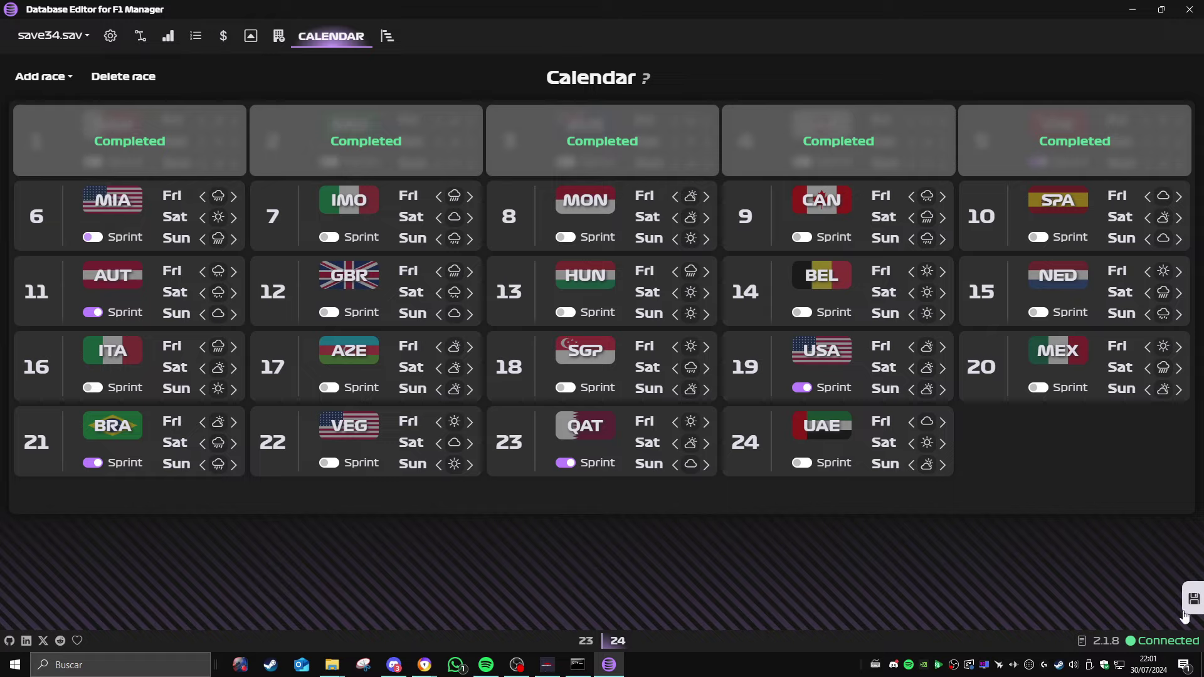
click(1165, 603)
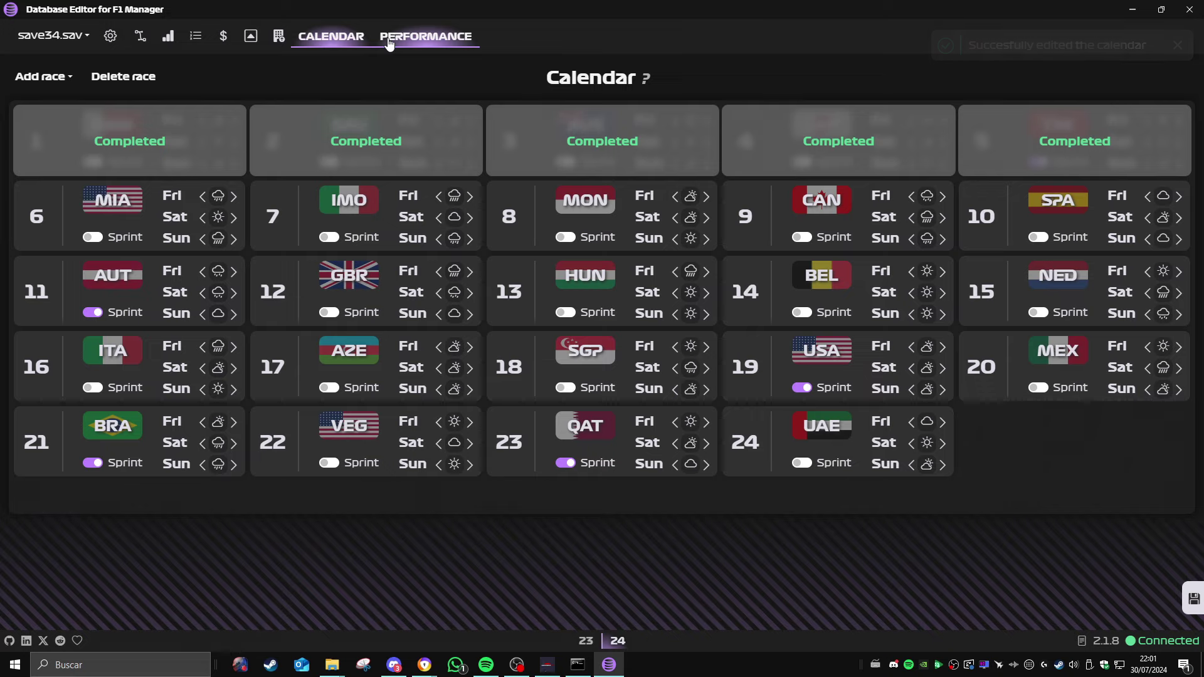
click(389, 38)
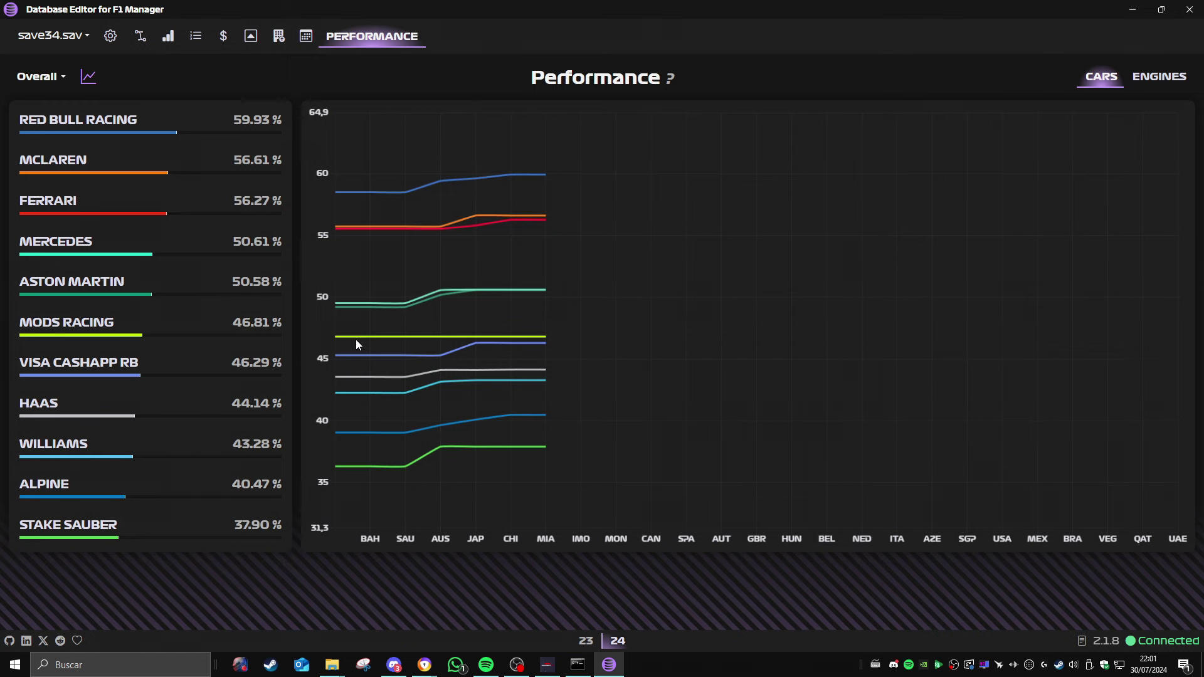
Start a new Front Wing design for Mods Racing and begin raising its values
click(224, 337)
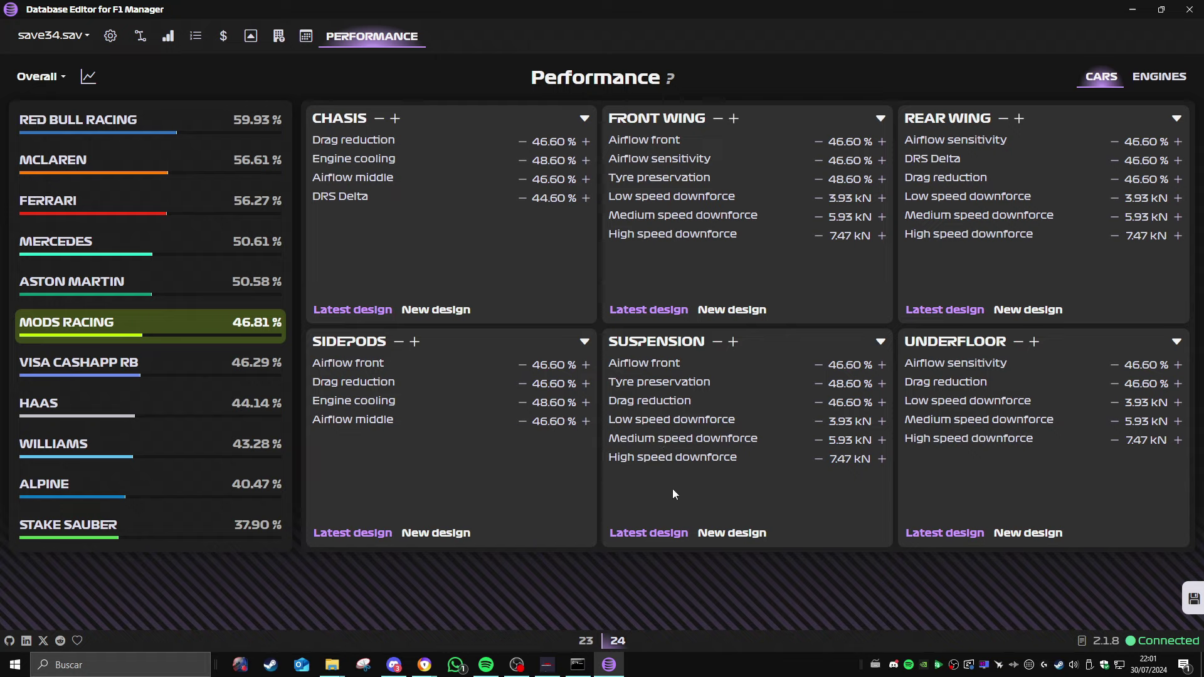
click(729, 310)
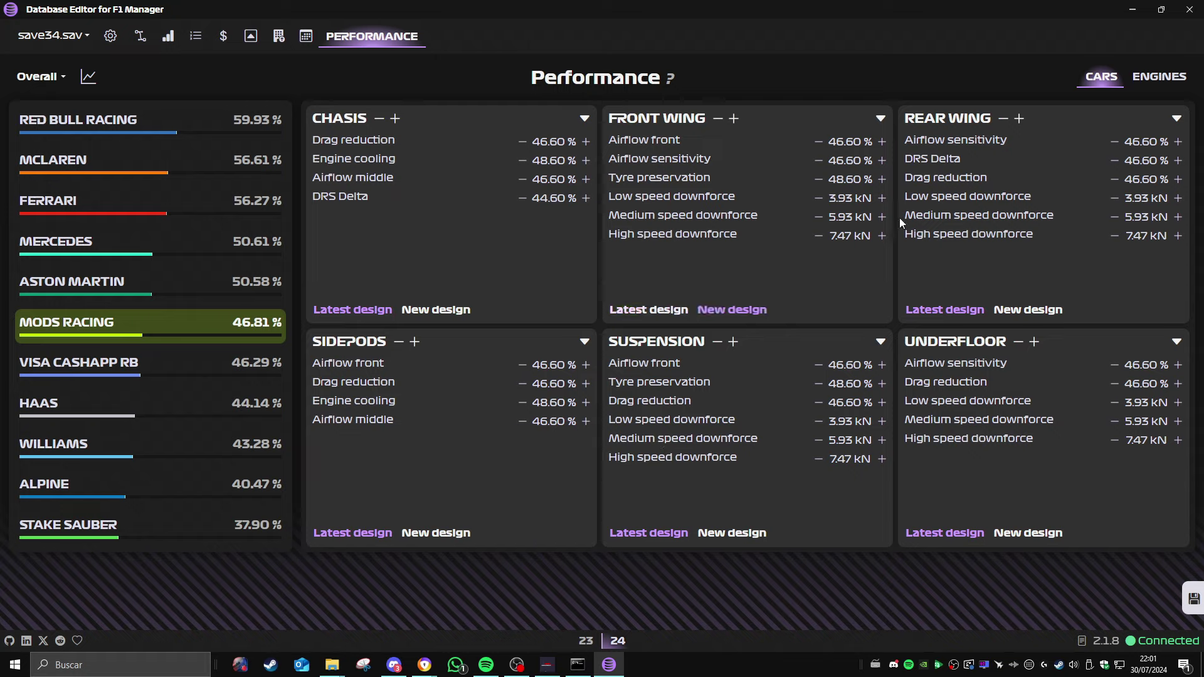
click(734, 118)
click(733, 118)
click(733, 119)
click(733, 119)
click(733, 118)
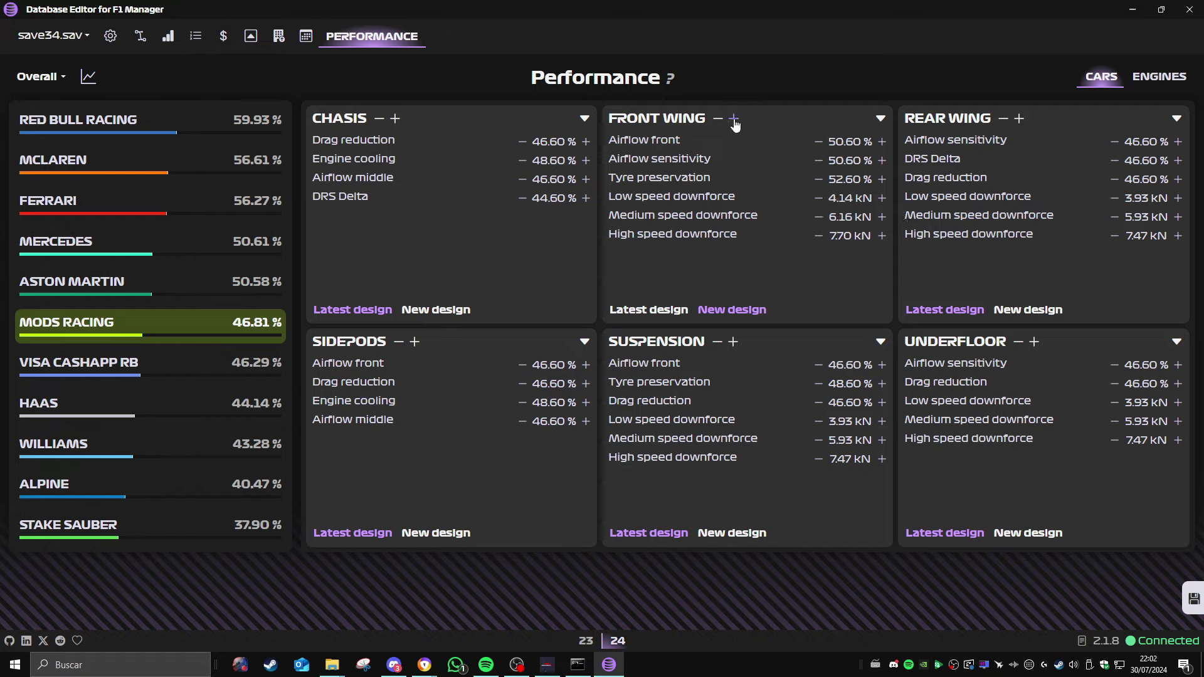
click(733, 118)
click(734, 119)
Push the front wing values to about 80 % and save, lifting Mods Racing to 52.55 %
click(734, 119)
click(734, 119)
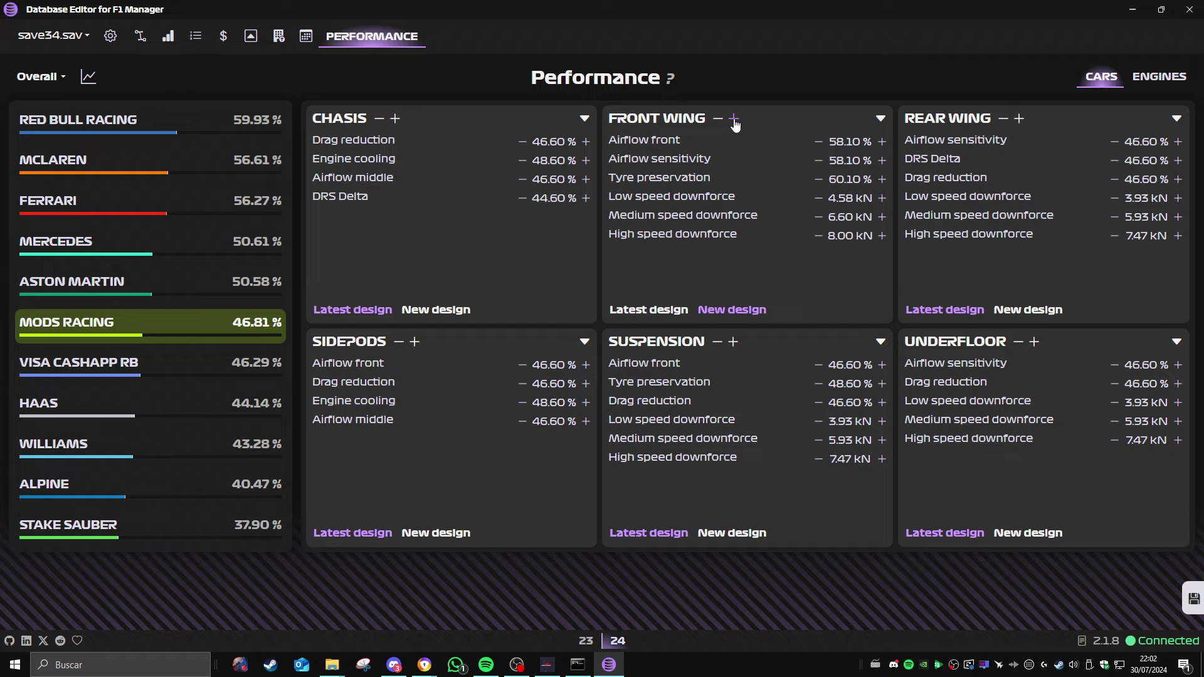
click(733, 118)
click(733, 119)
click(733, 119)
click(734, 119)
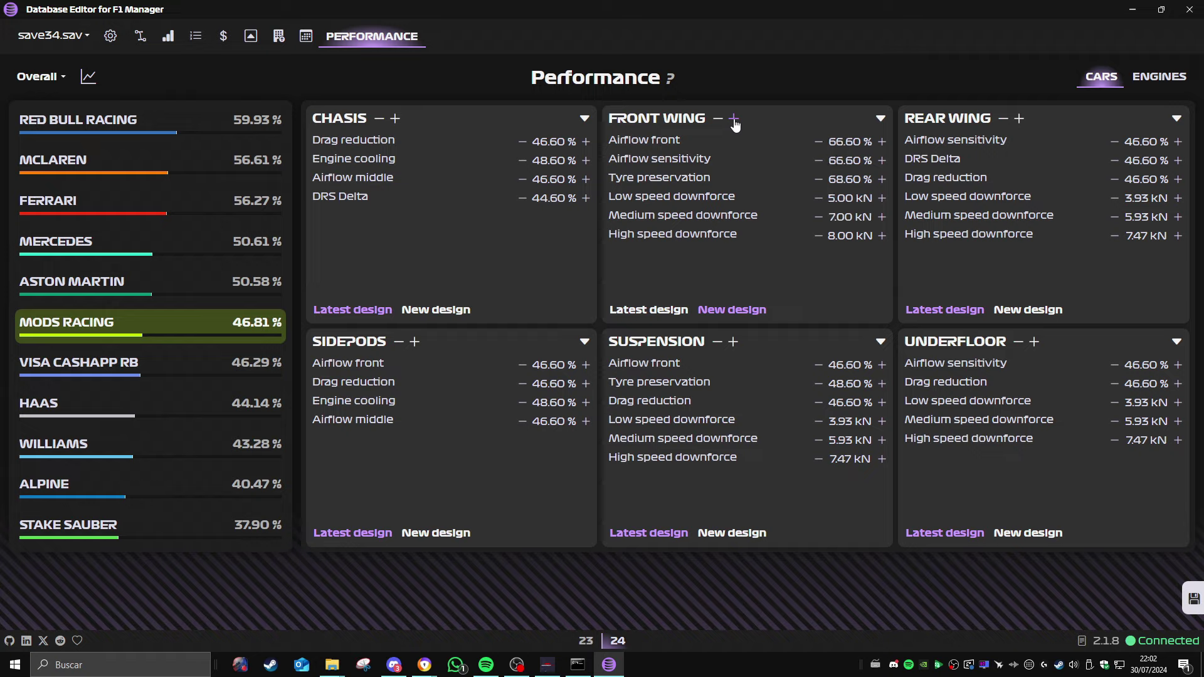
click(734, 118)
click(733, 119)
click(733, 118)
click(733, 119)
click(733, 118)
click(733, 119)
click(733, 119)
click(734, 119)
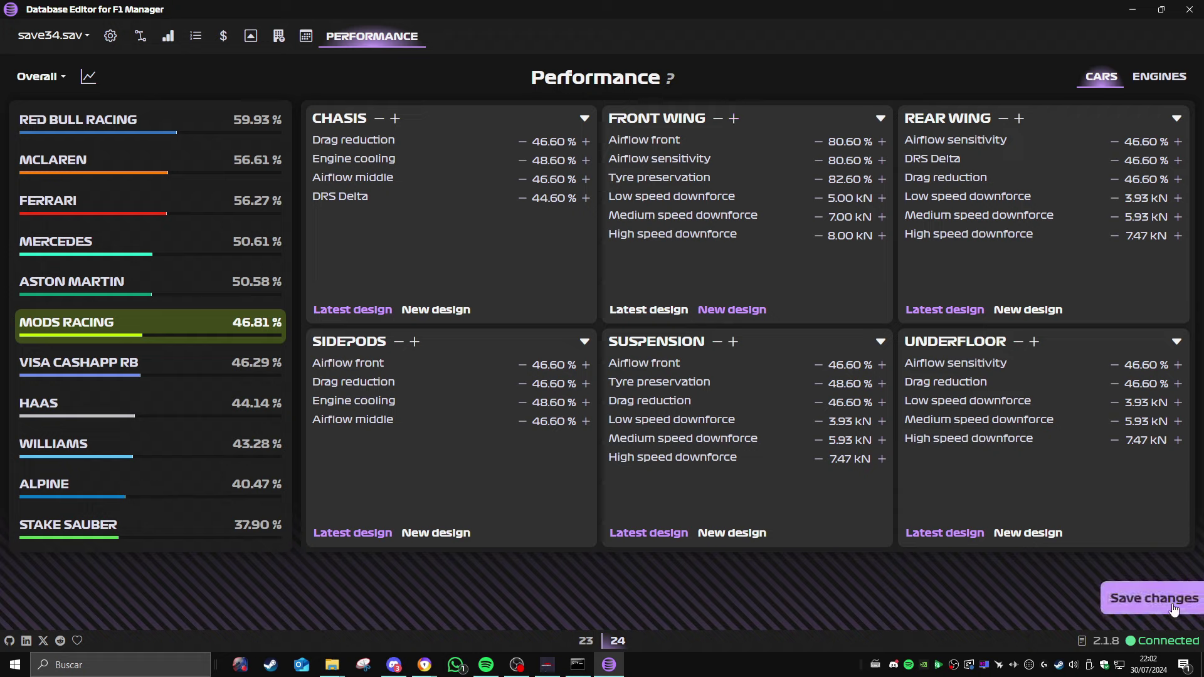
click(1175, 610)
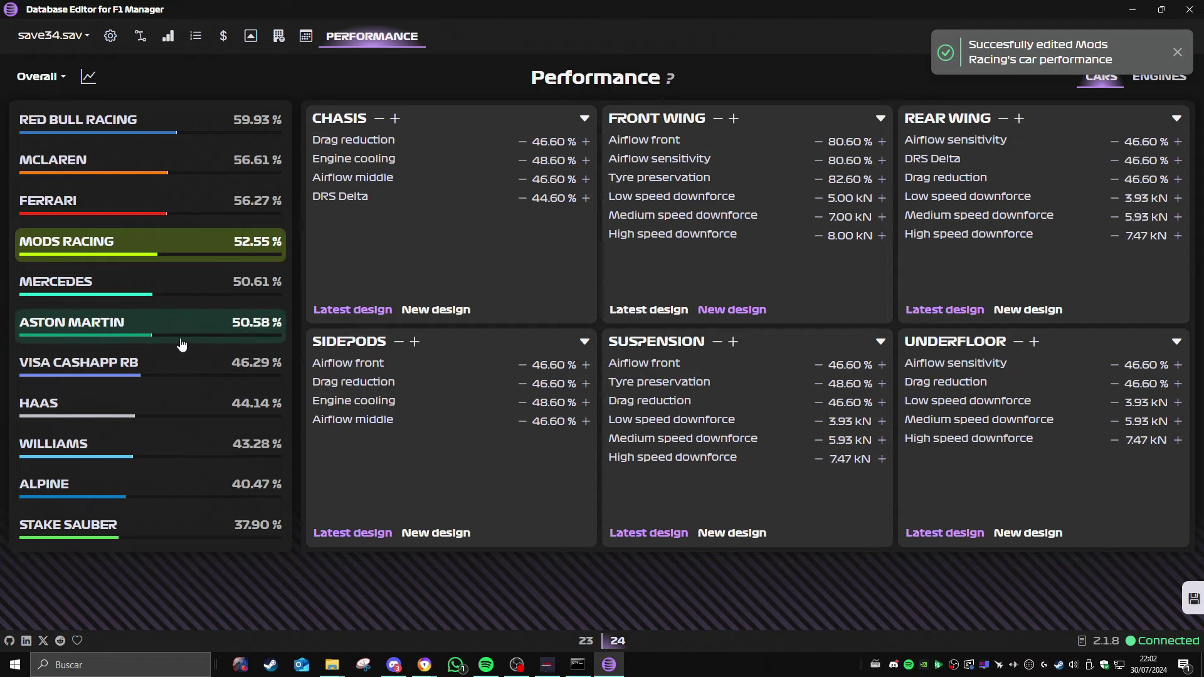
click(88, 76)
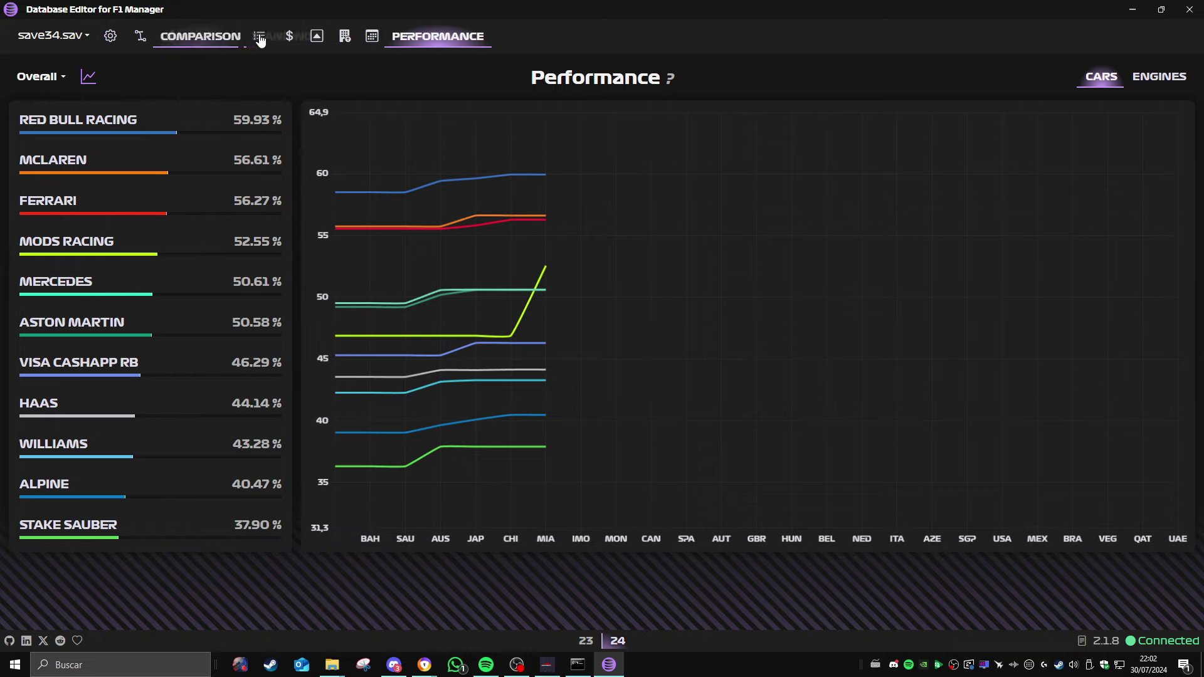
Raise the Ferrari engine's Power from 95.0 % to 99.00 % and save
click(1167, 80)
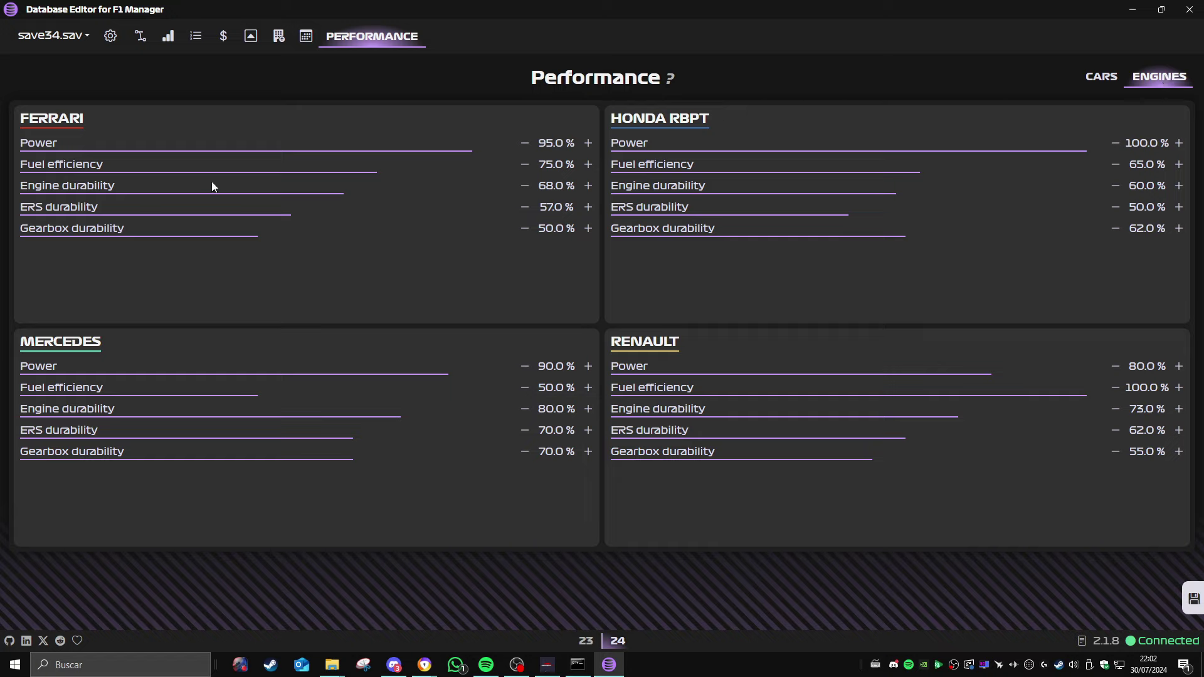
click(589, 144)
click(588, 143)
click(589, 144)
click(588, 143)
click(588, 143)
click(1185, 603)
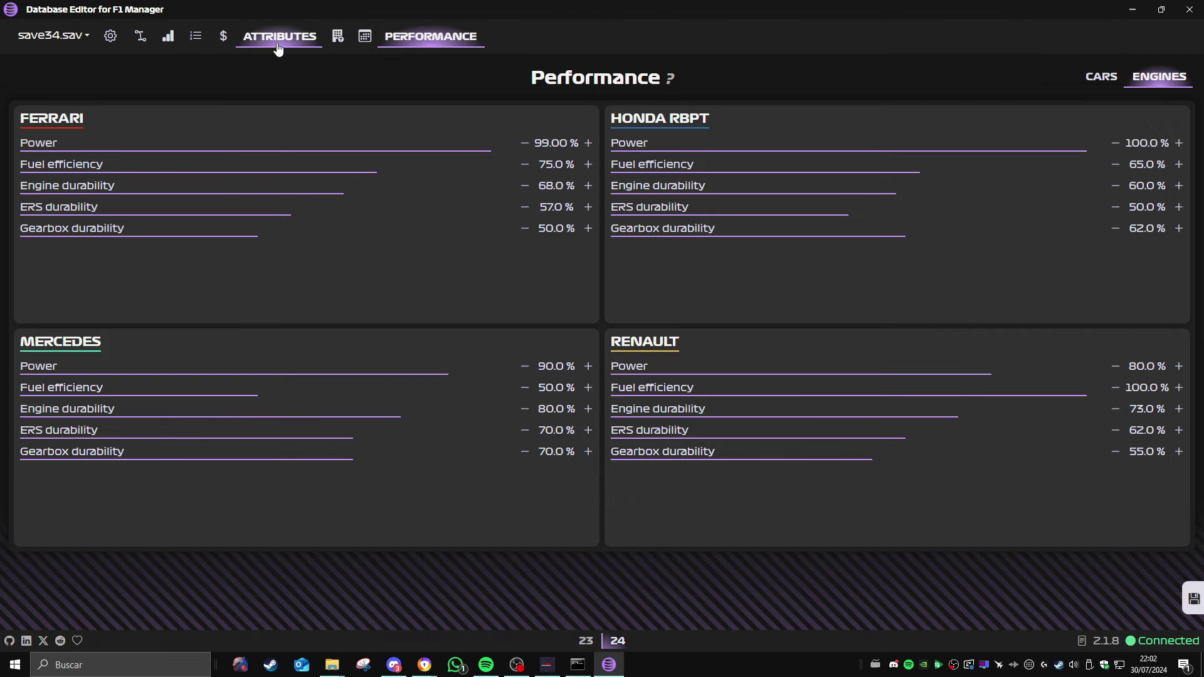
Release the second Mods Racing driver in the contracts grid
click(233, 38)
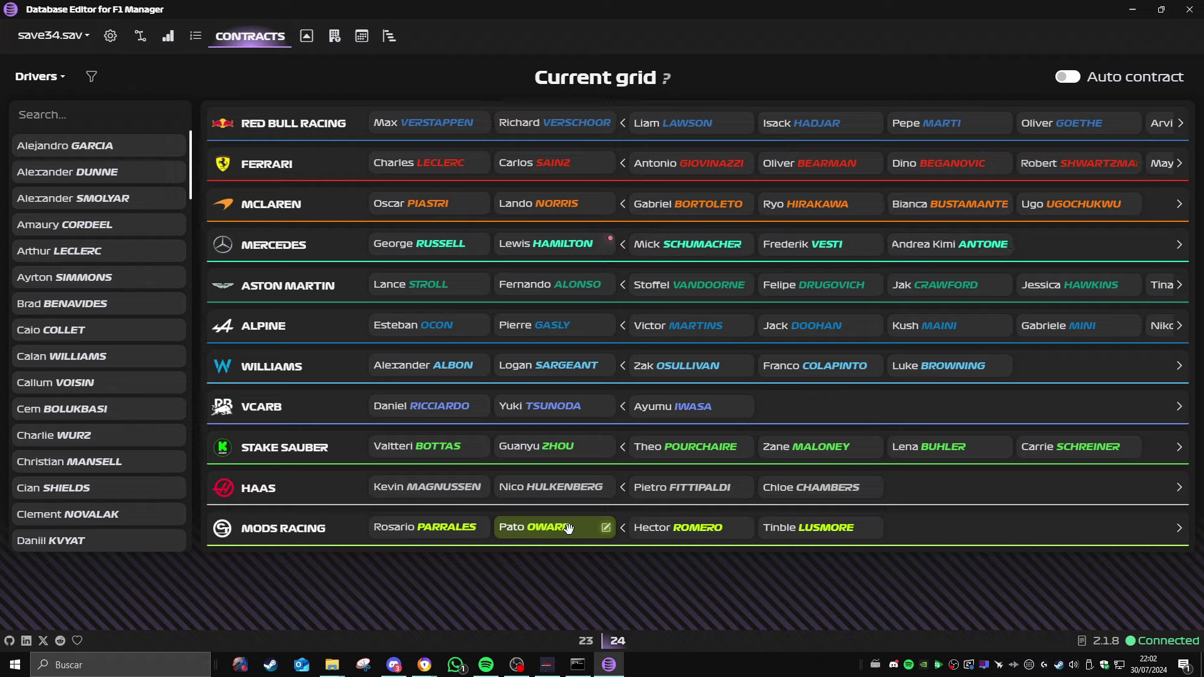
drag(560, 529, 100, 293)
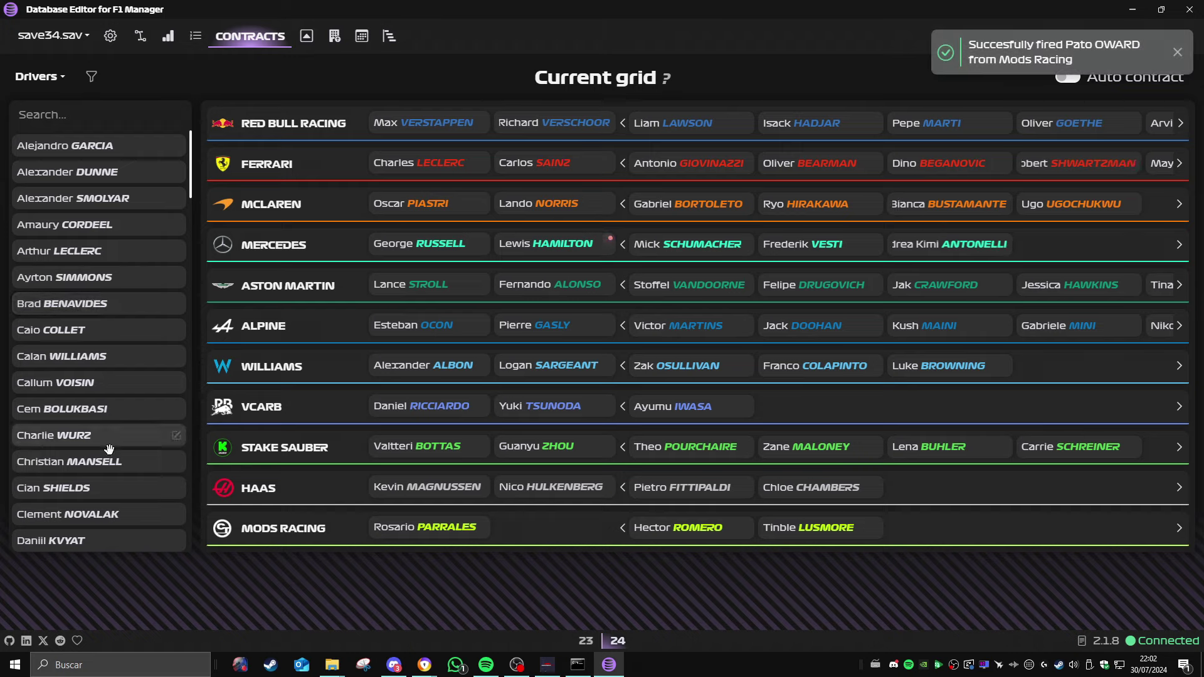
scroll(60, 381, down, 3)
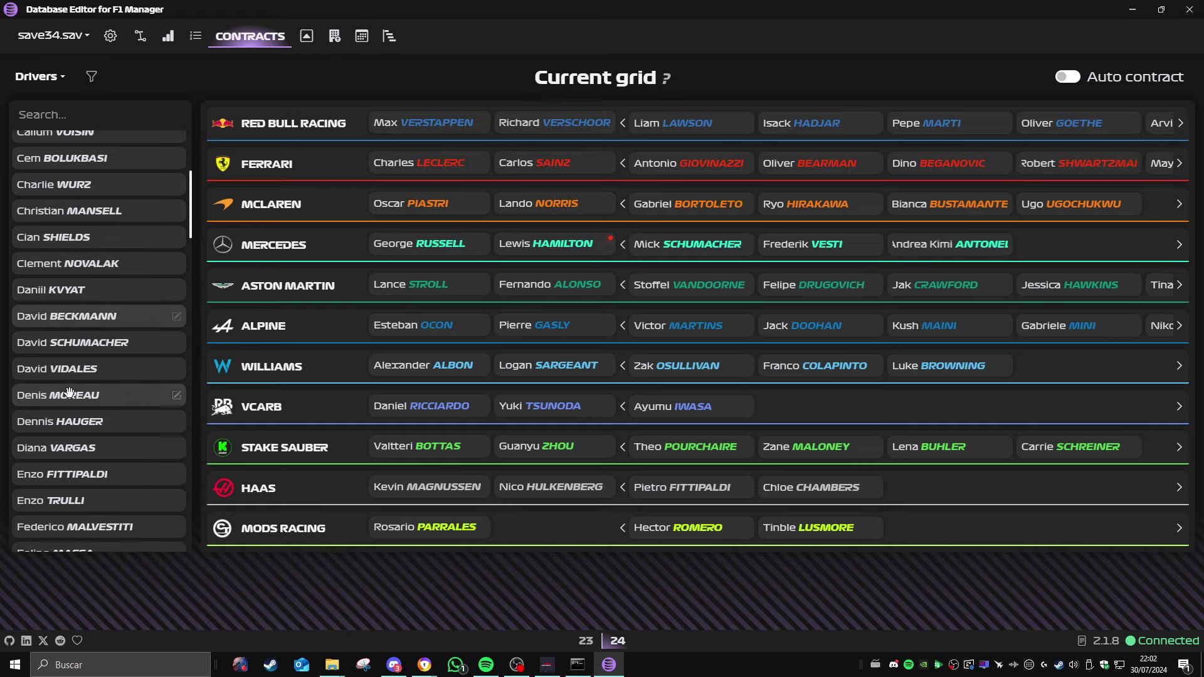
Search for Vettel and sign him to Mods Racing on a contract to 2026
click(92, 118)
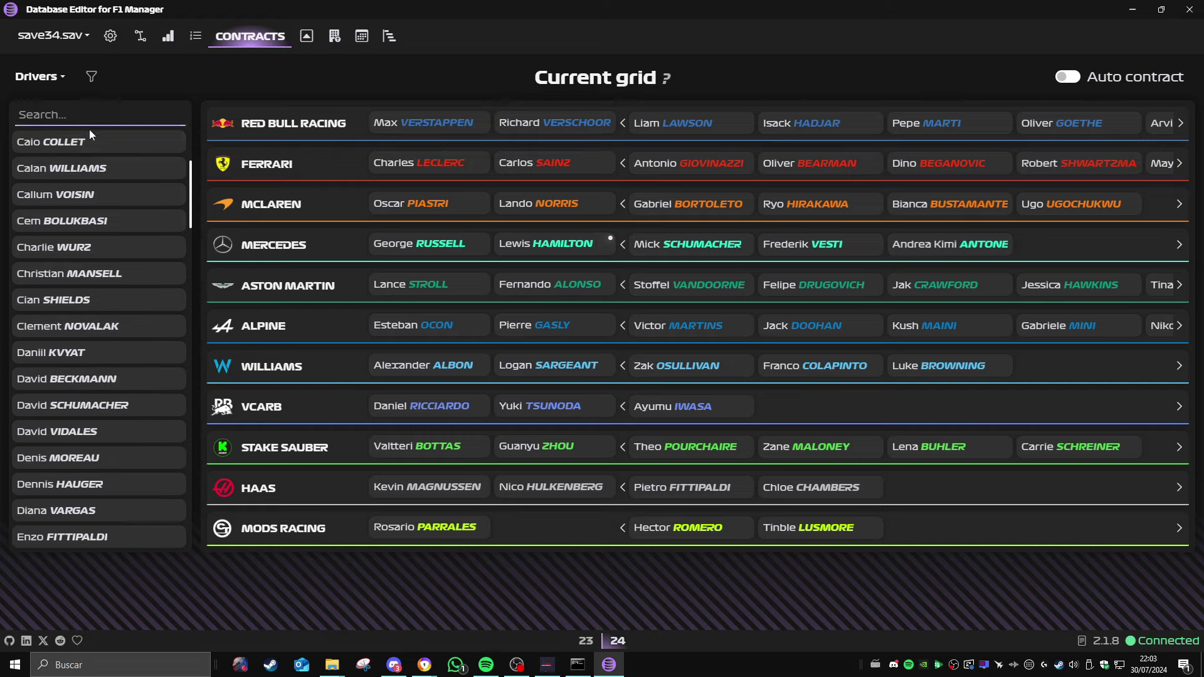
text(vette)
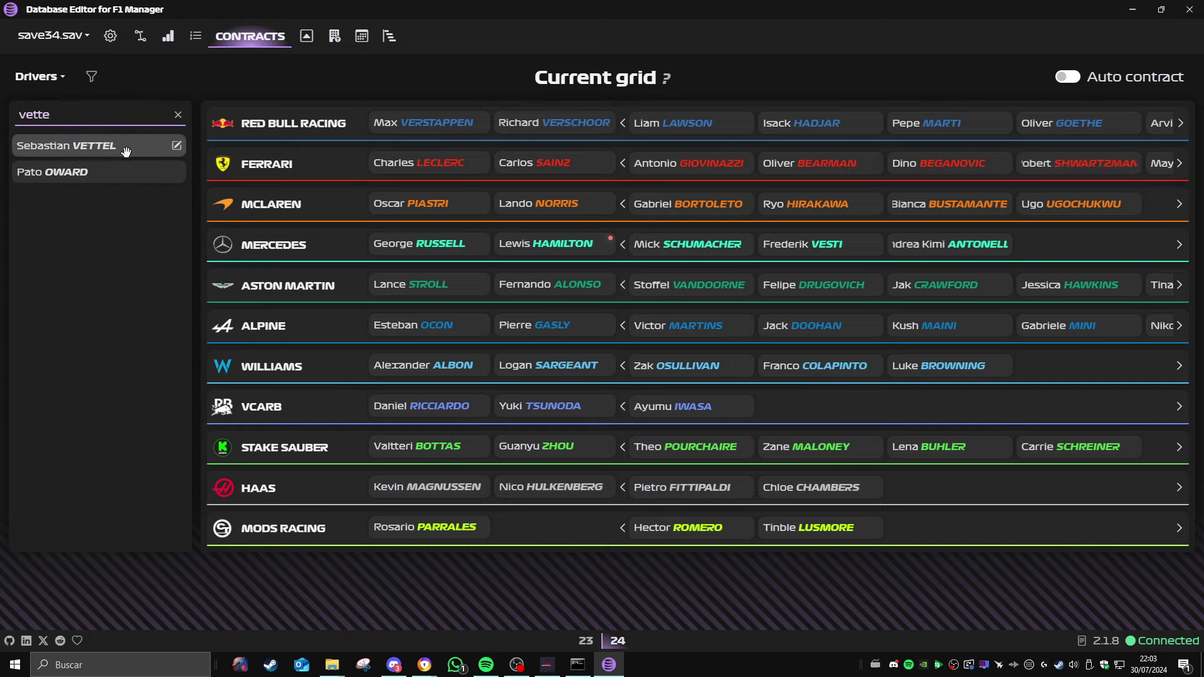
drag(62, 146, 552, 534)
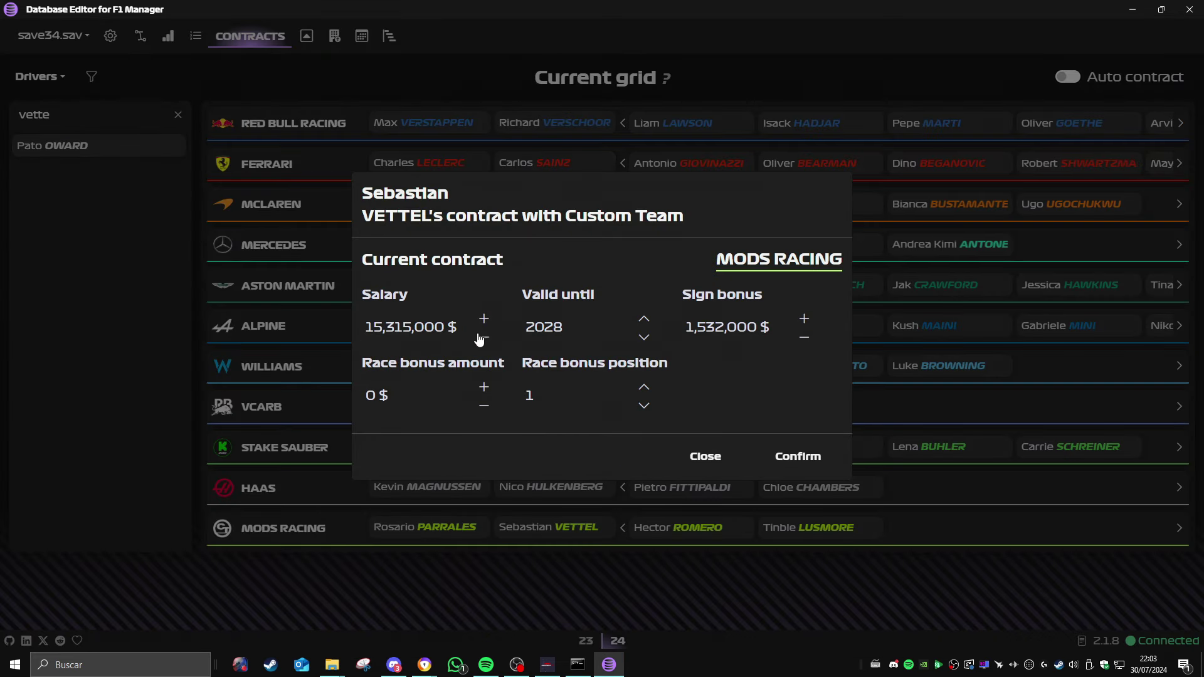
click(644, 338)
double_click(644, 338)
drag(484, 338, 482, 342)
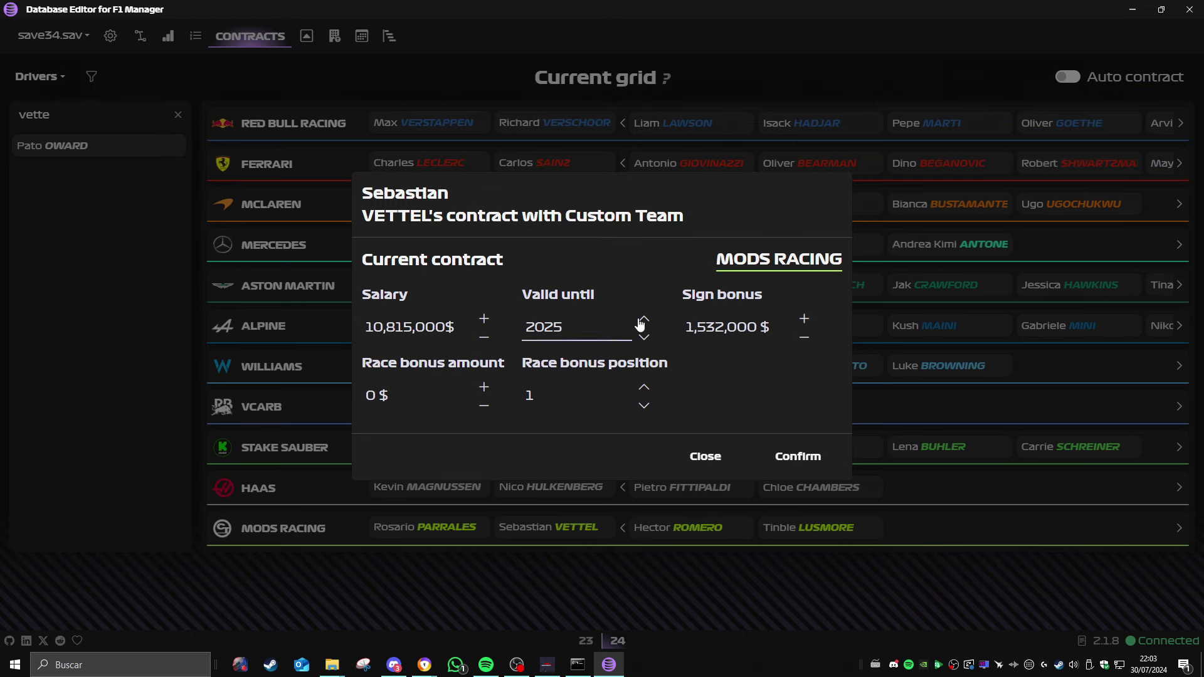
click(644, 319)
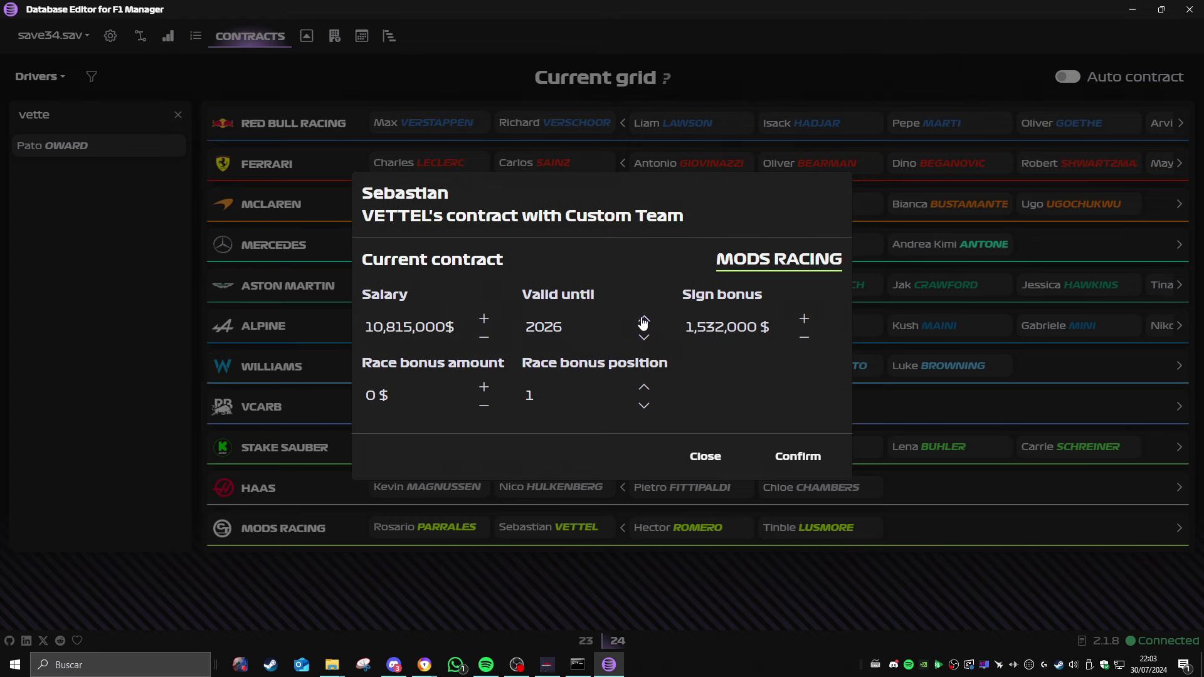
click(799, 457)
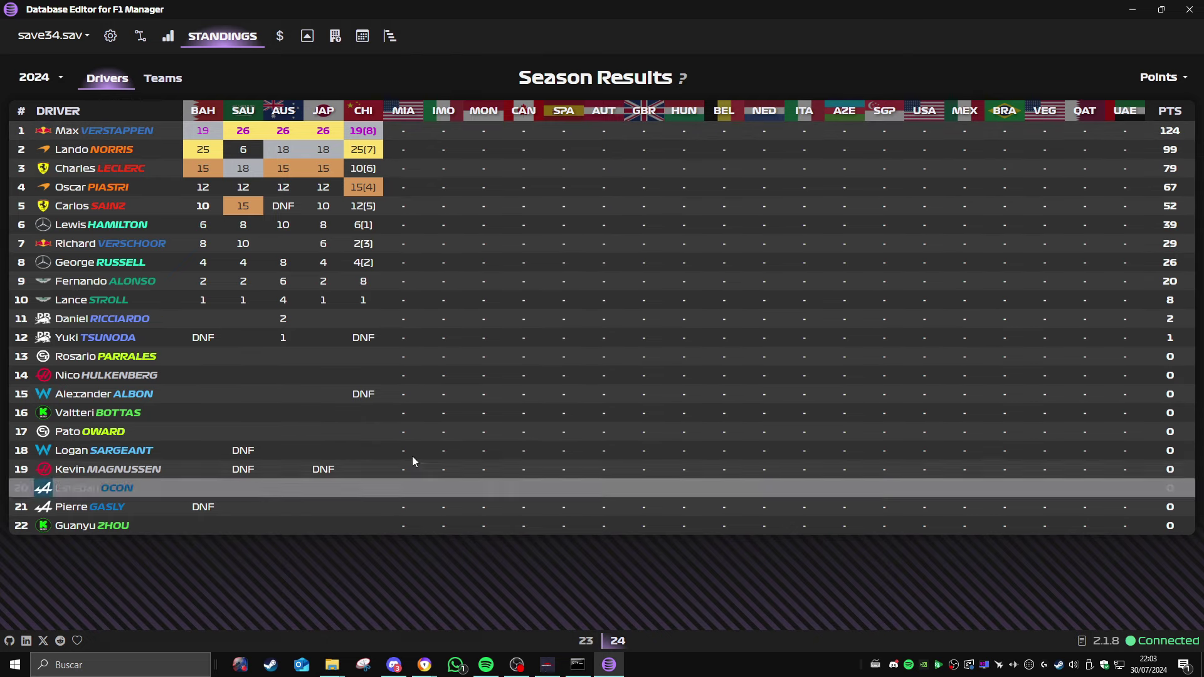
Compare Rosario Parrales and Pato Oward head-to-head for 2024, then close the editor
click(162, 77)
click(108, 78)
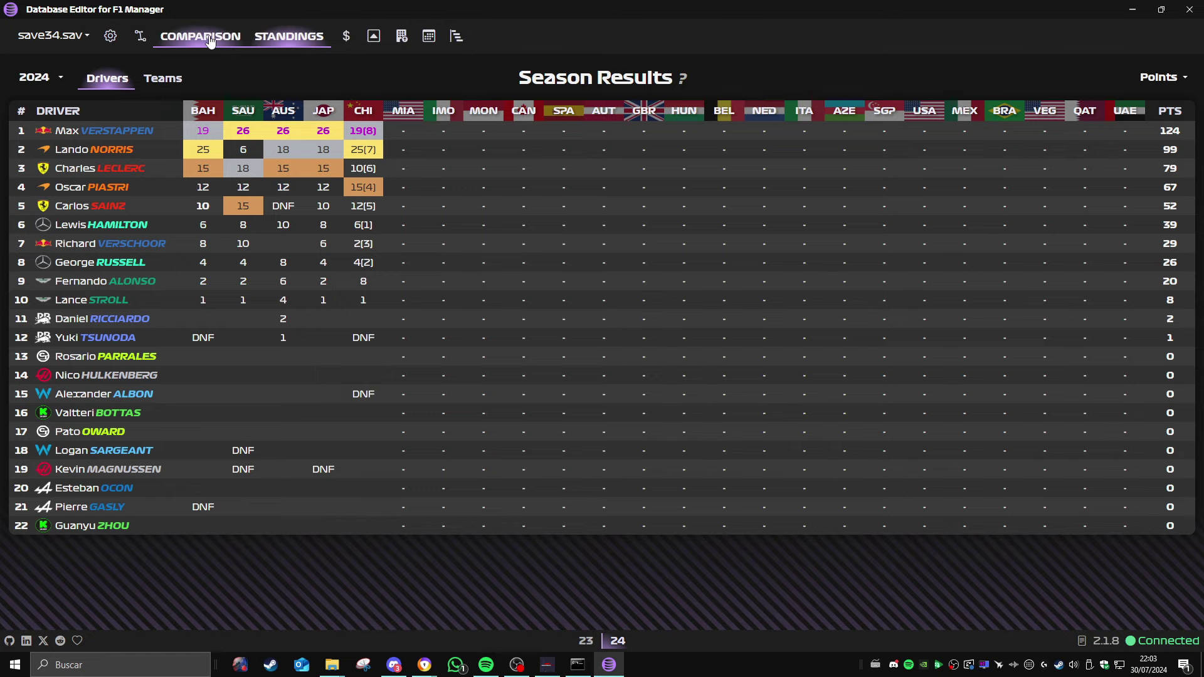
click(210, 39)
click(45, 74)
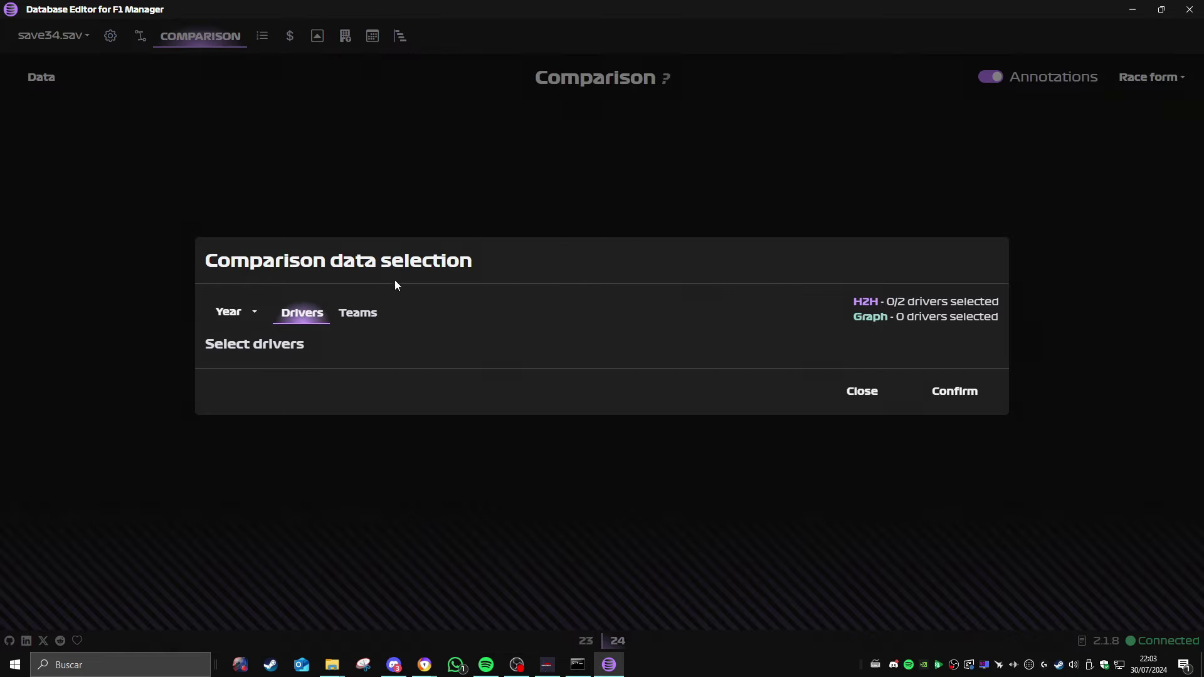
click(233, 311)
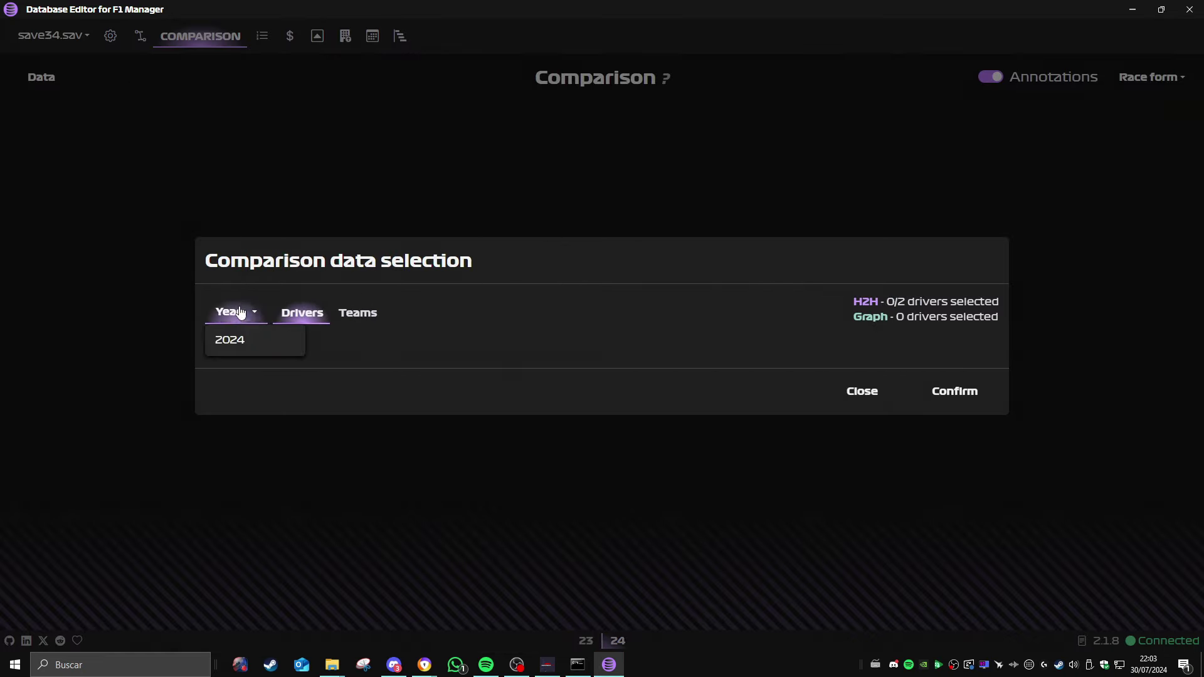
click(234, 343)
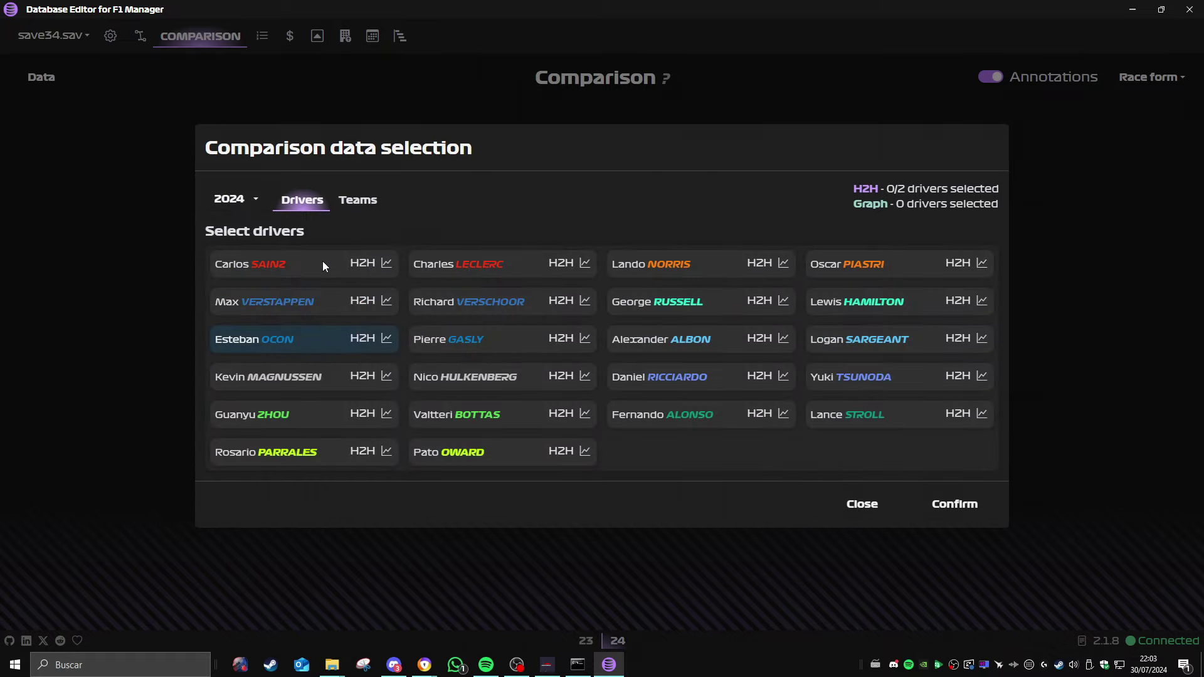
click(362, 452)
click(563, 453)
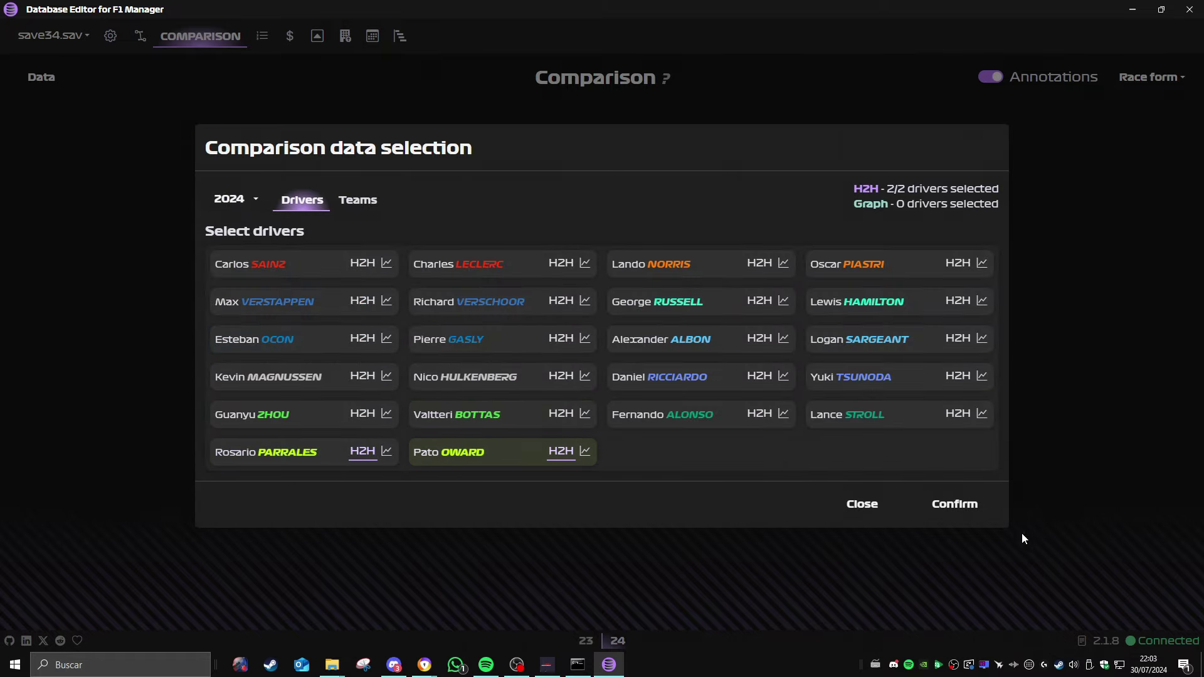
click(953, 518)
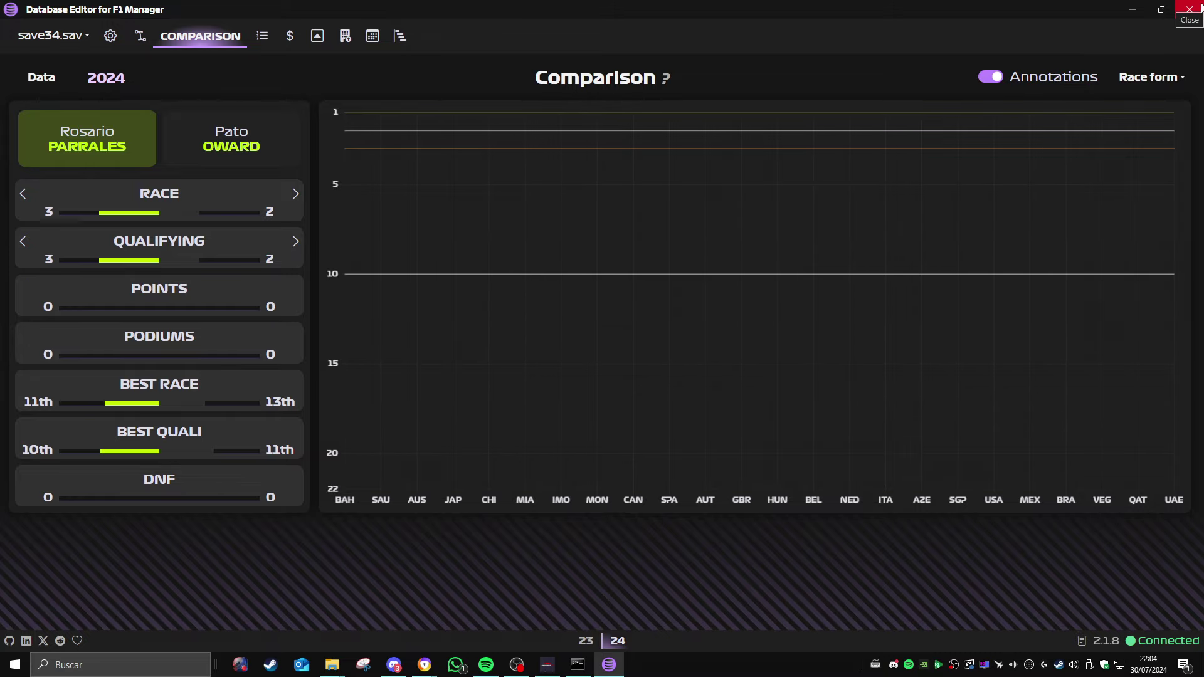
click(1185, 6)
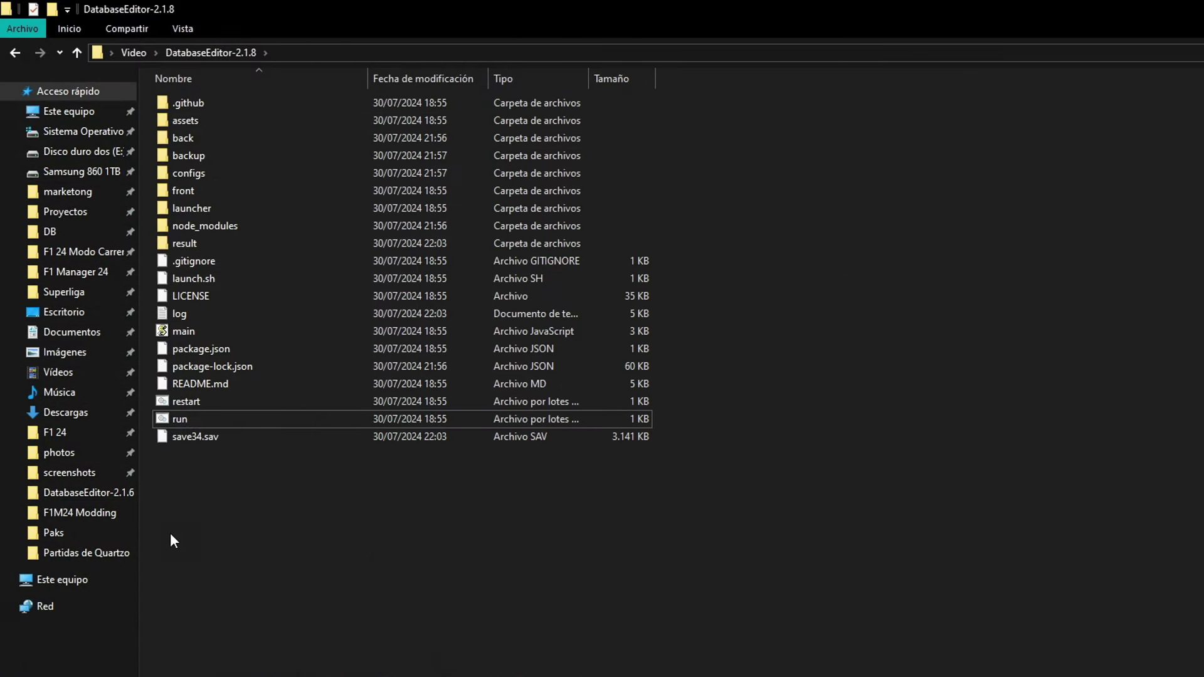
Cut save34.sav from DatabaseEditor-2.1.8 and paste it into the F1Manager24 SaveGames folder
click(189, 442)
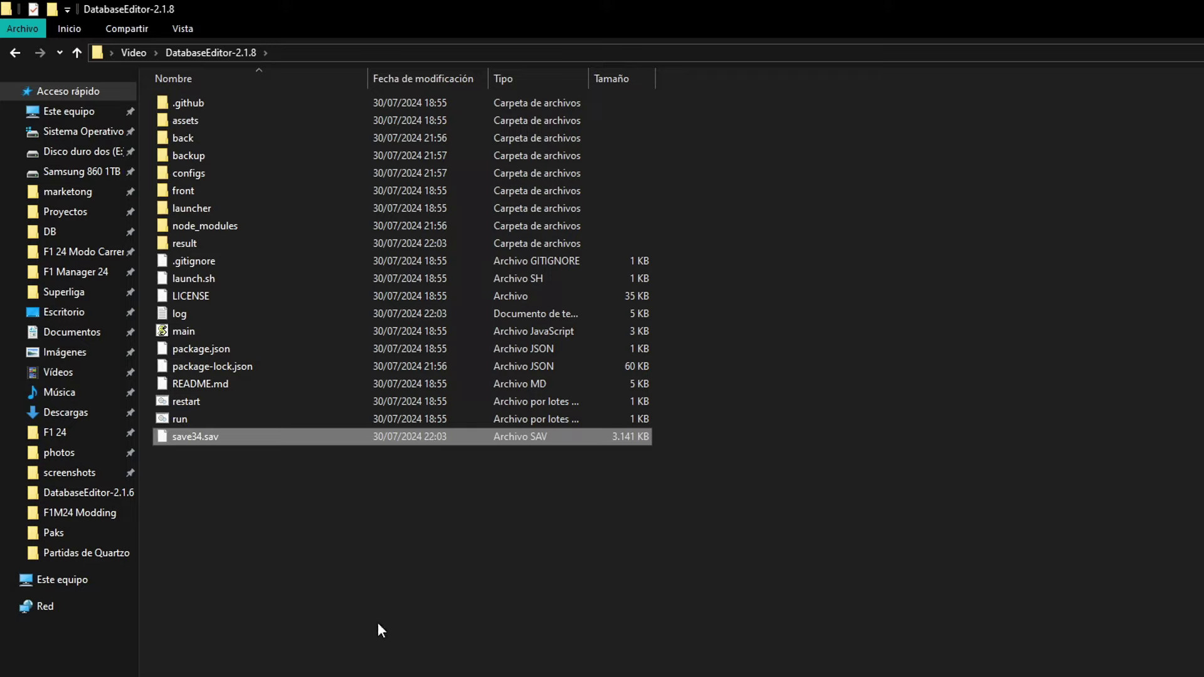
right_click(227, 441)
click(283, 655)
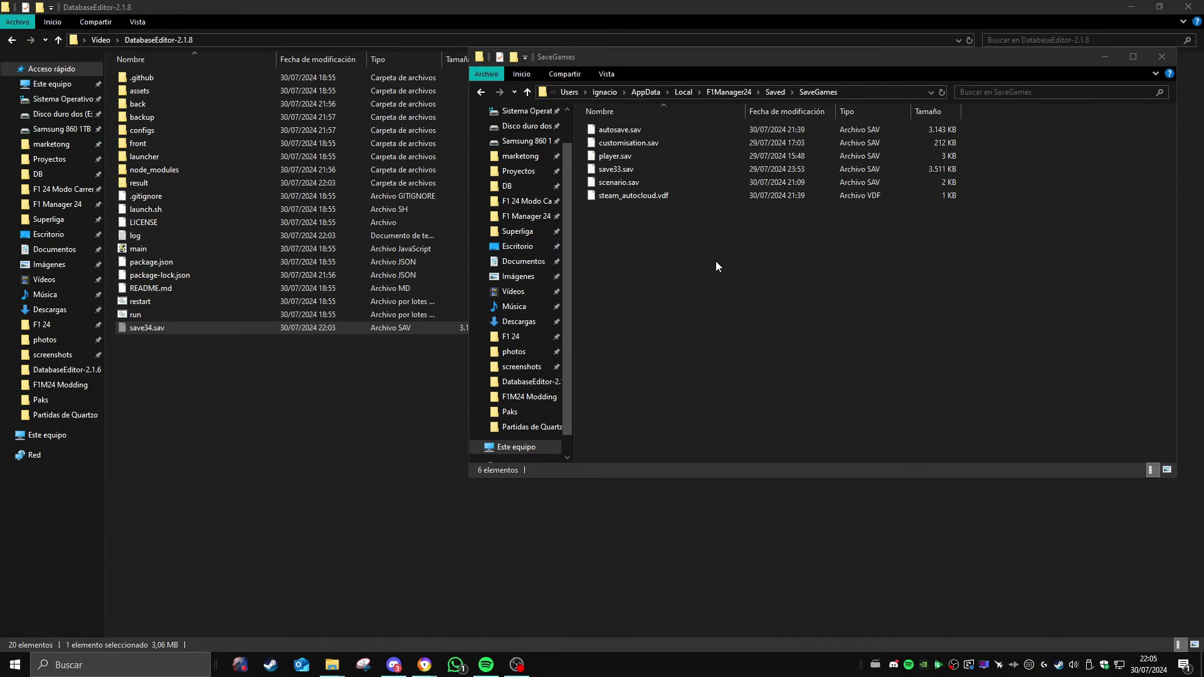
right_click(643, 272)
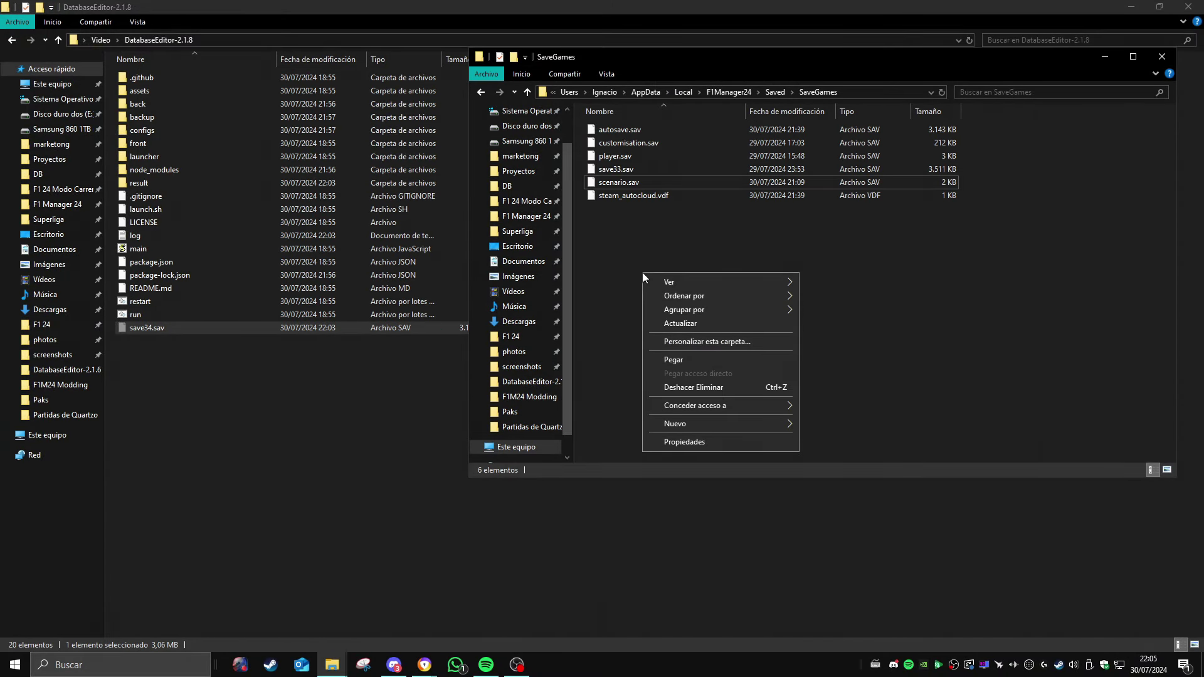
click(672, 365)
click(671, 289)
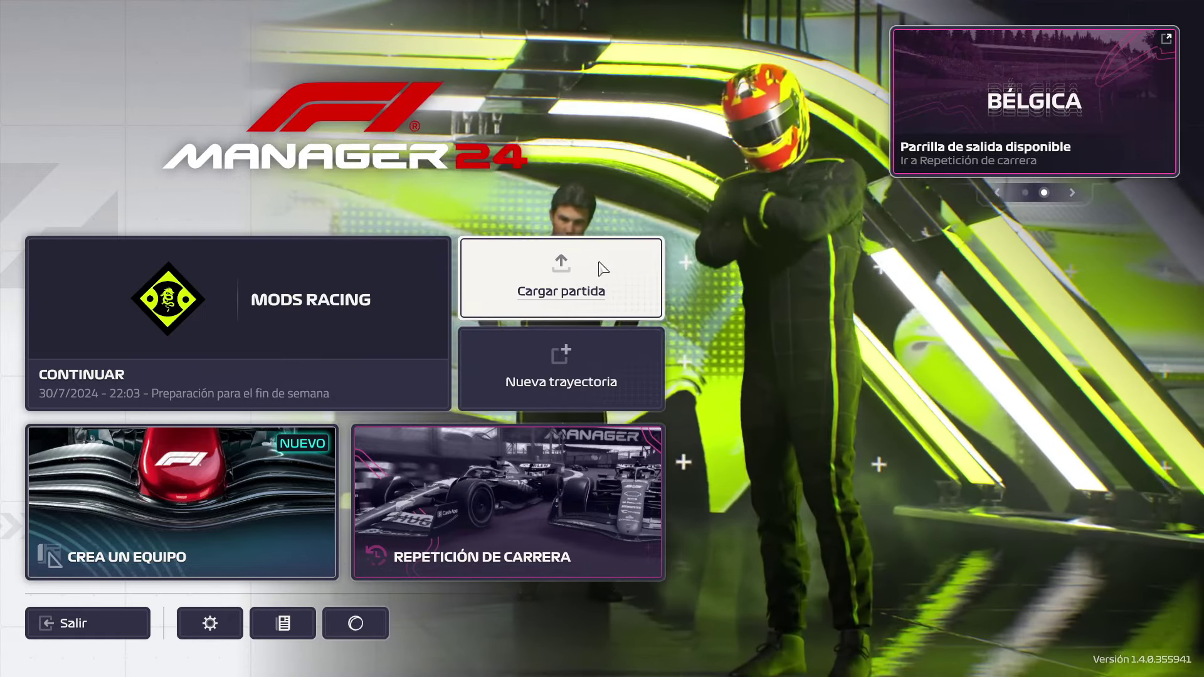
Load the Mods Racing 2024 save from 22:03 in F1 Manager 24
click(606, 265)
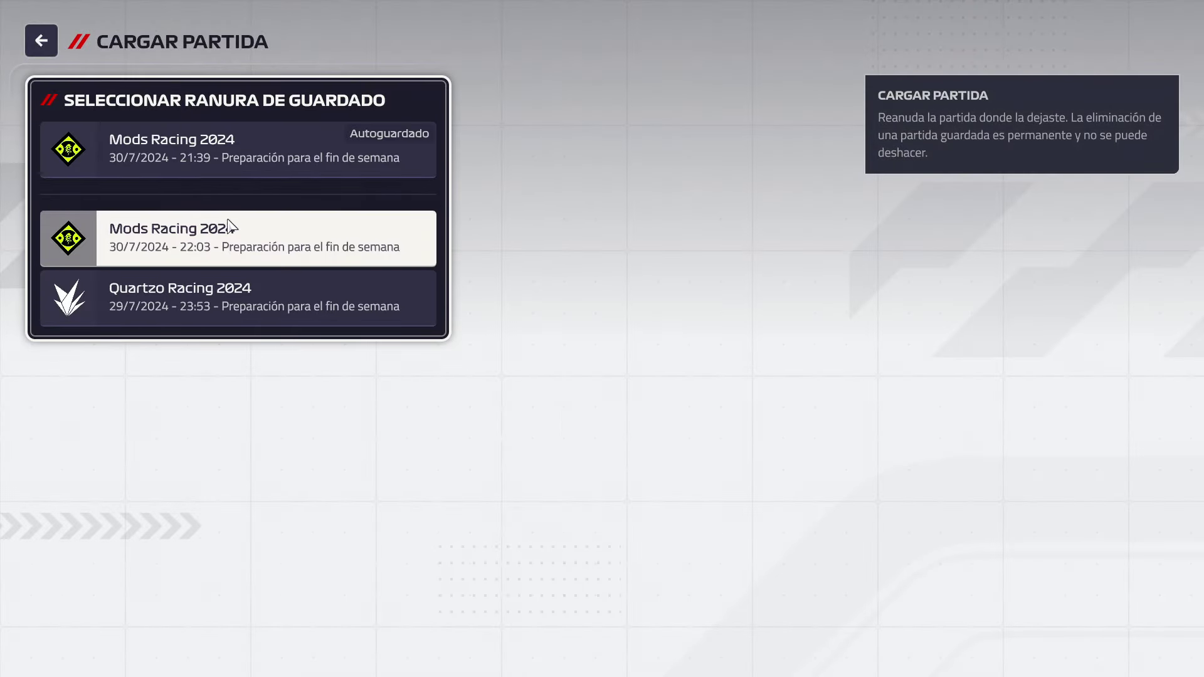
click(200, 254)
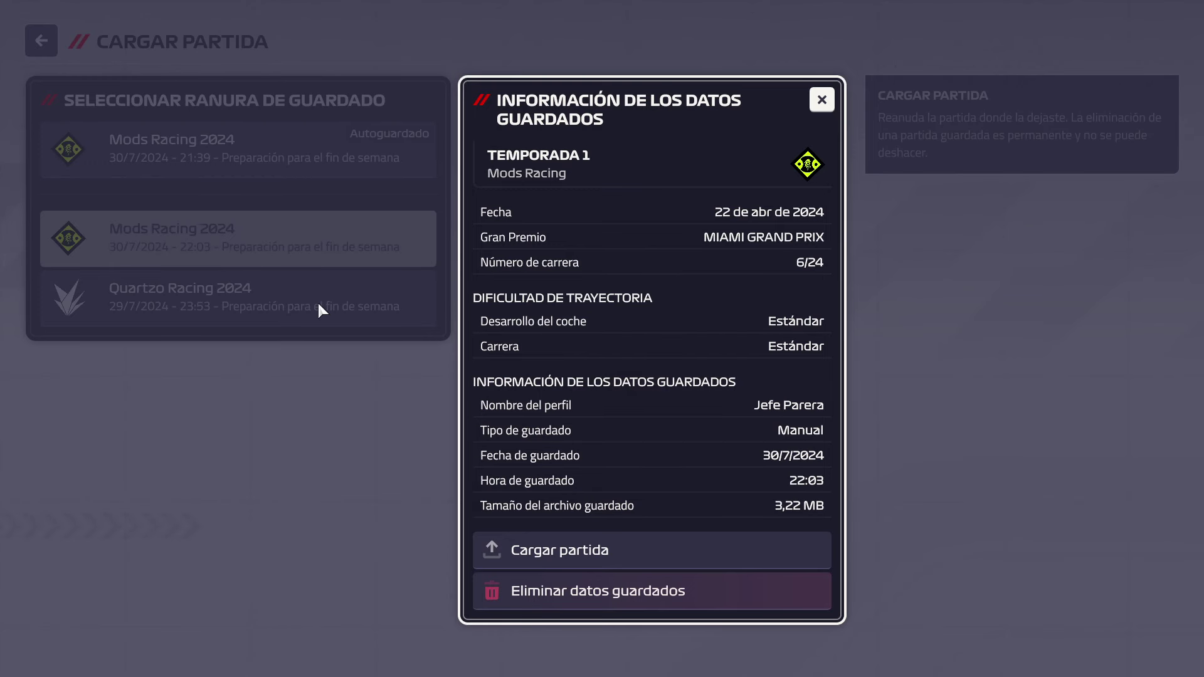
click(637, 557)
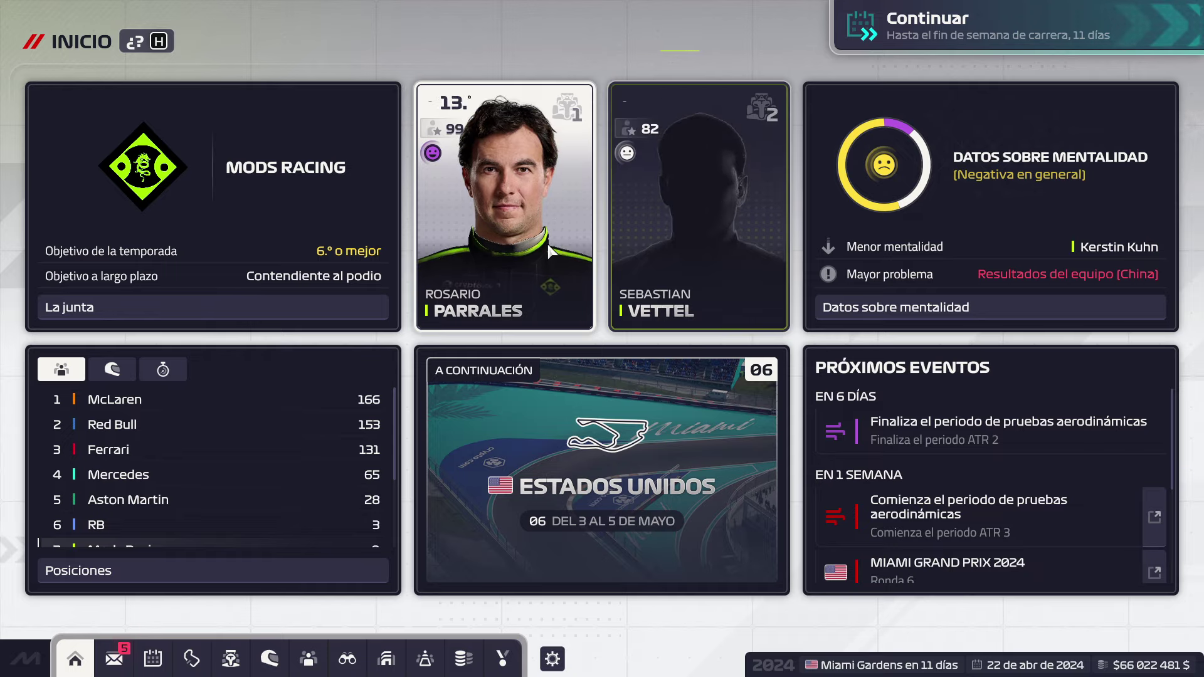
click(153, 657)
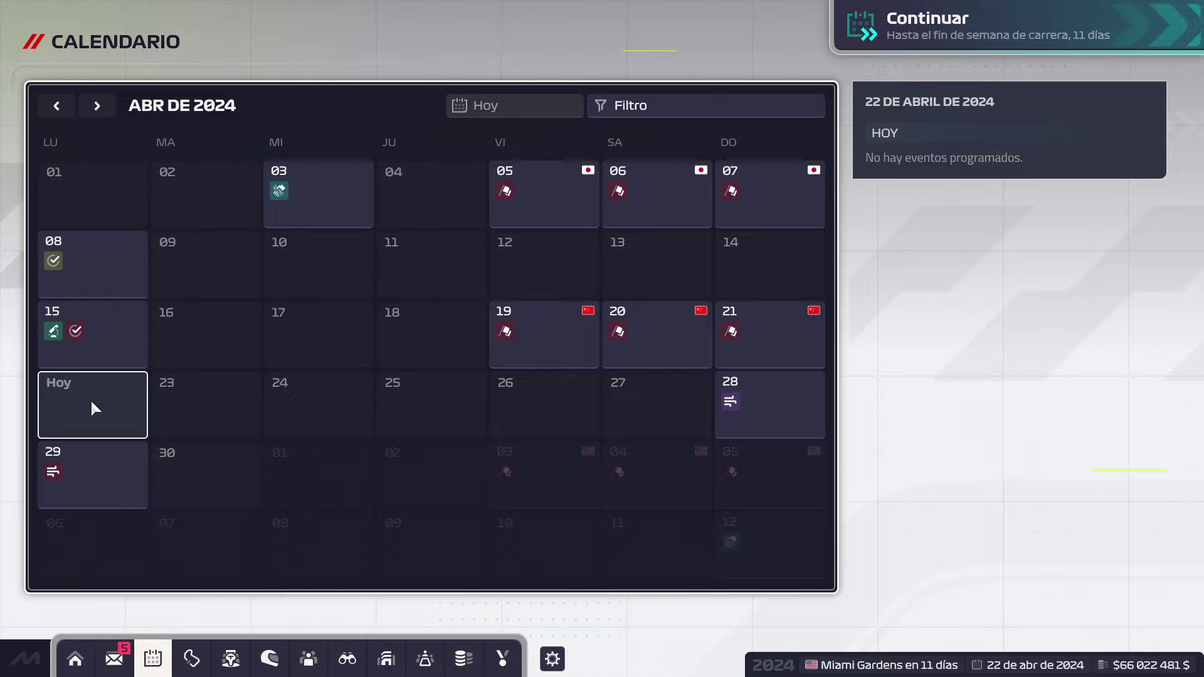
click(709, 469)
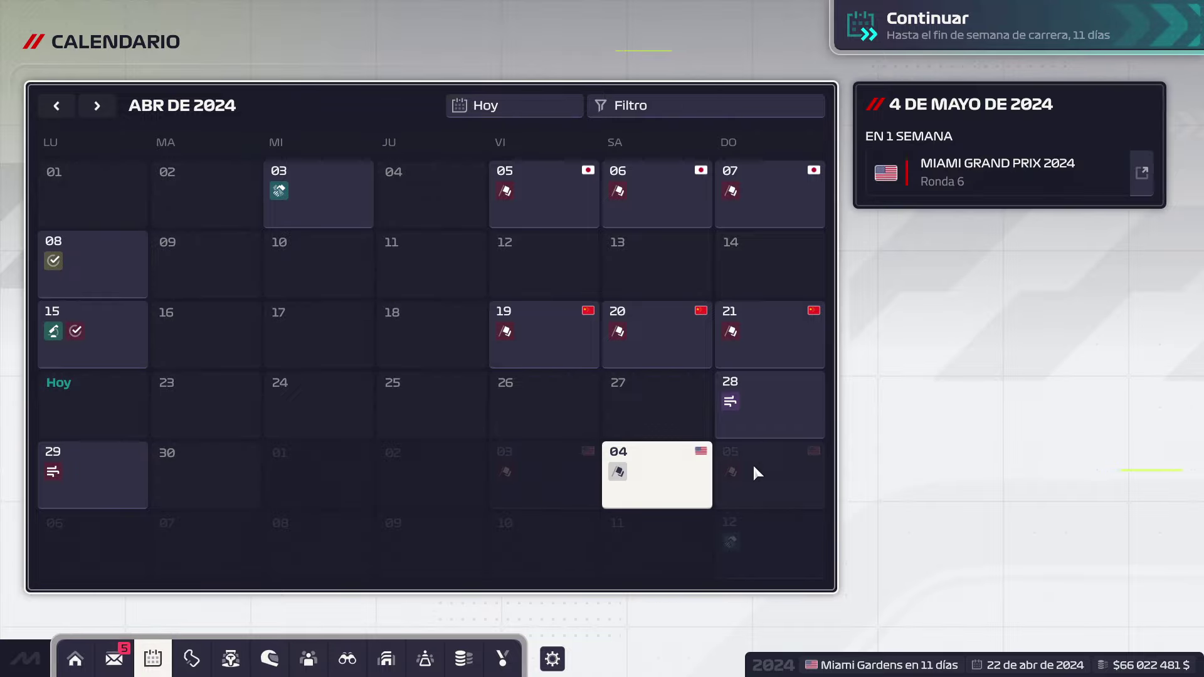
click(756, 473)
click(570, 495)
click(1151, 180)
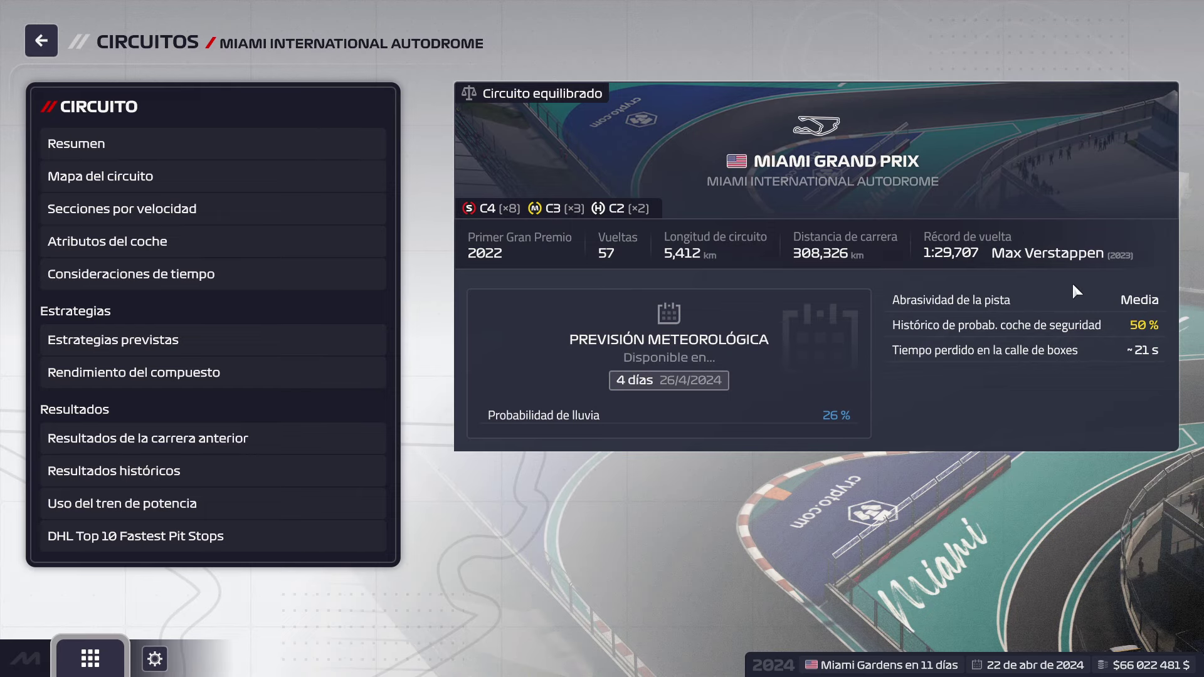
click(41, 41)
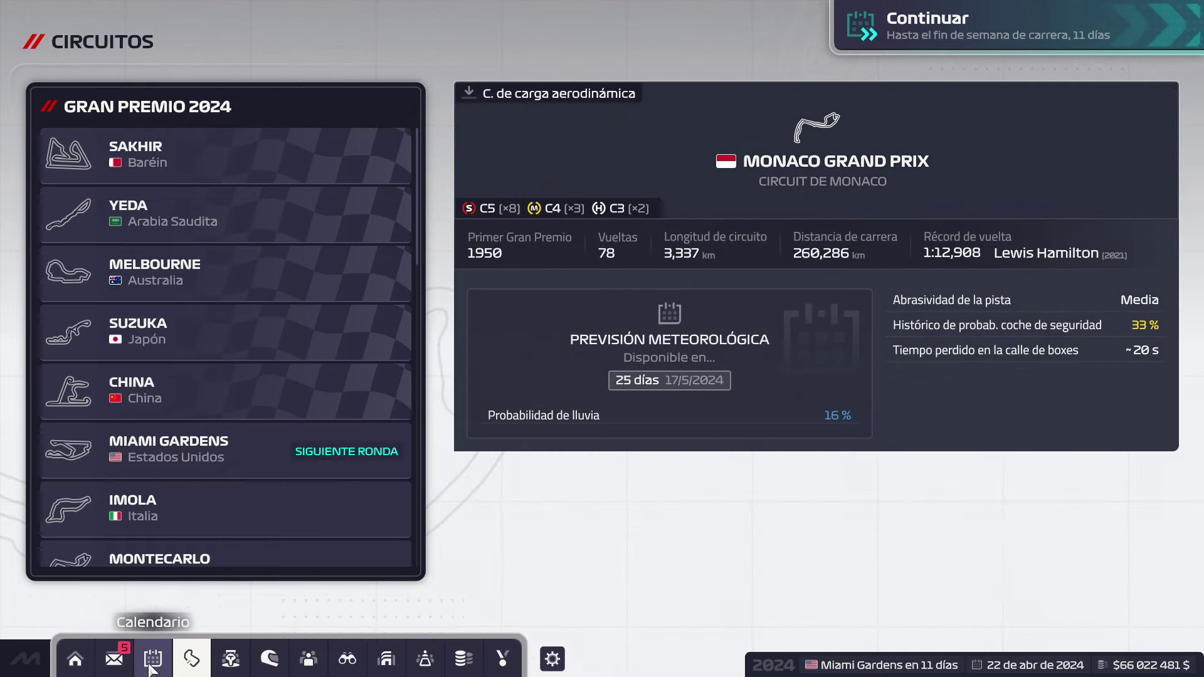
click(96, 668)
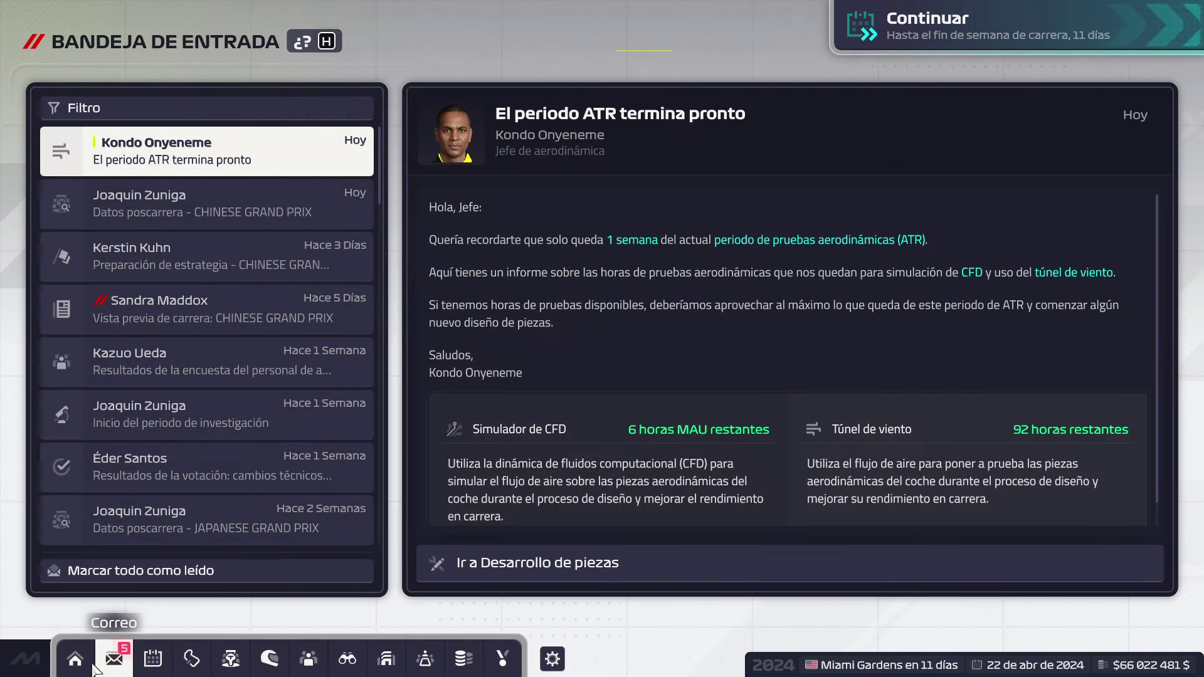
key(BackSpace)
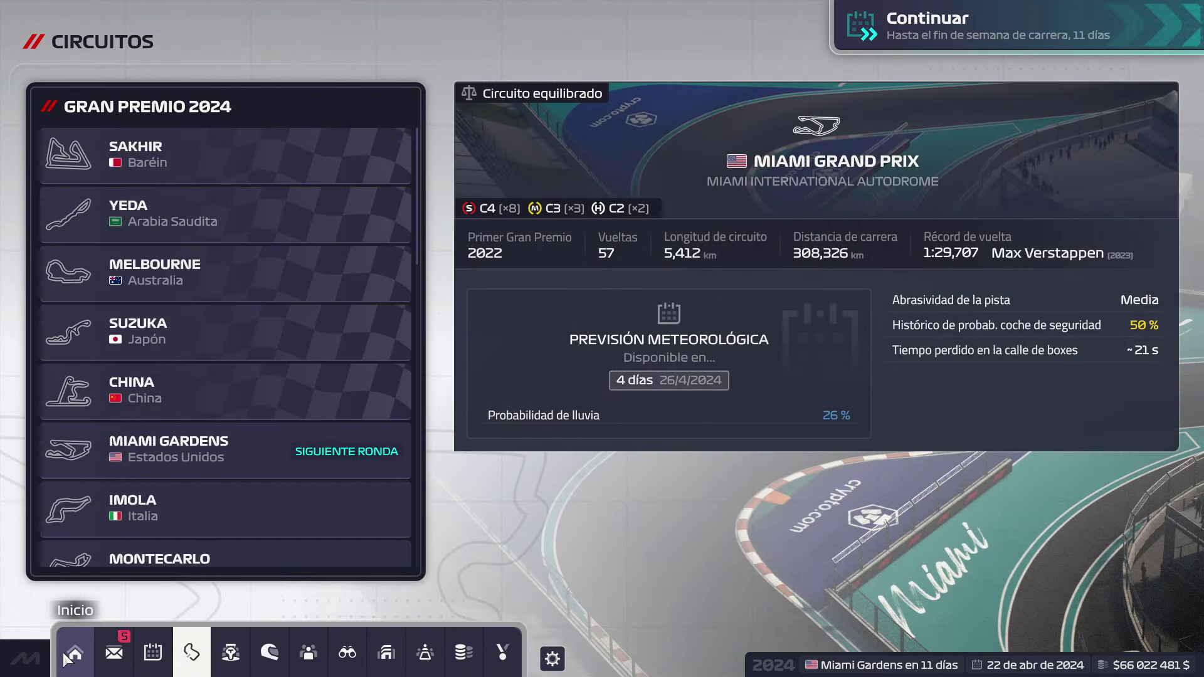
click(68, 658)
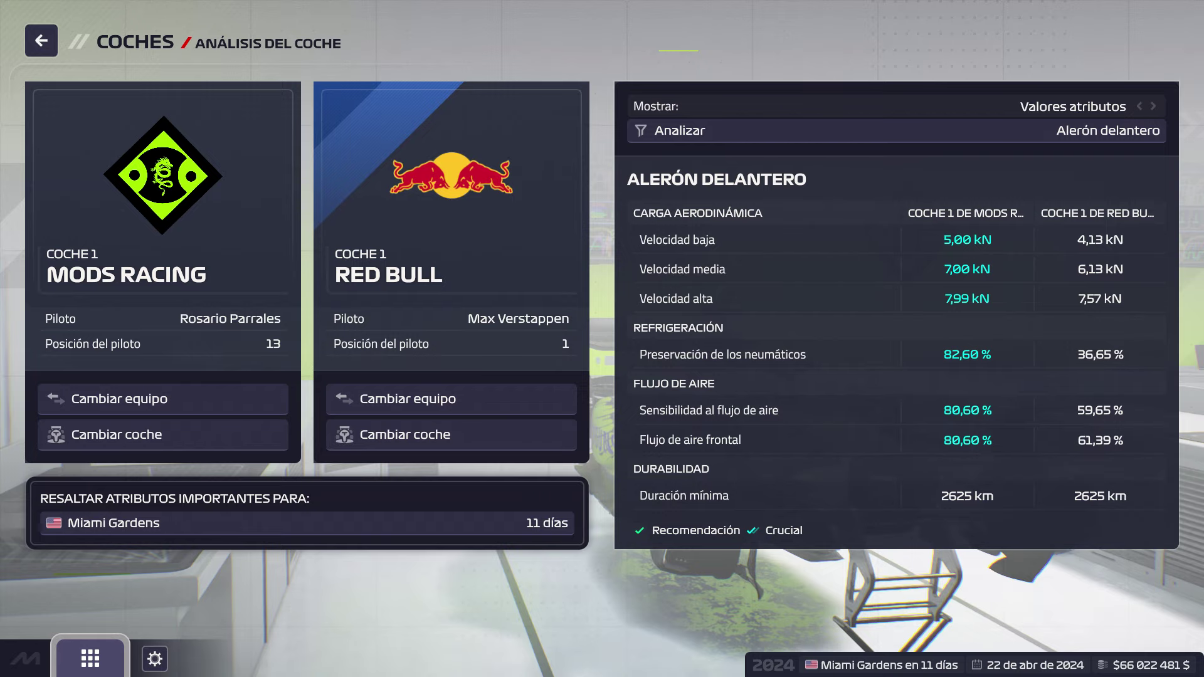
key(Escape)
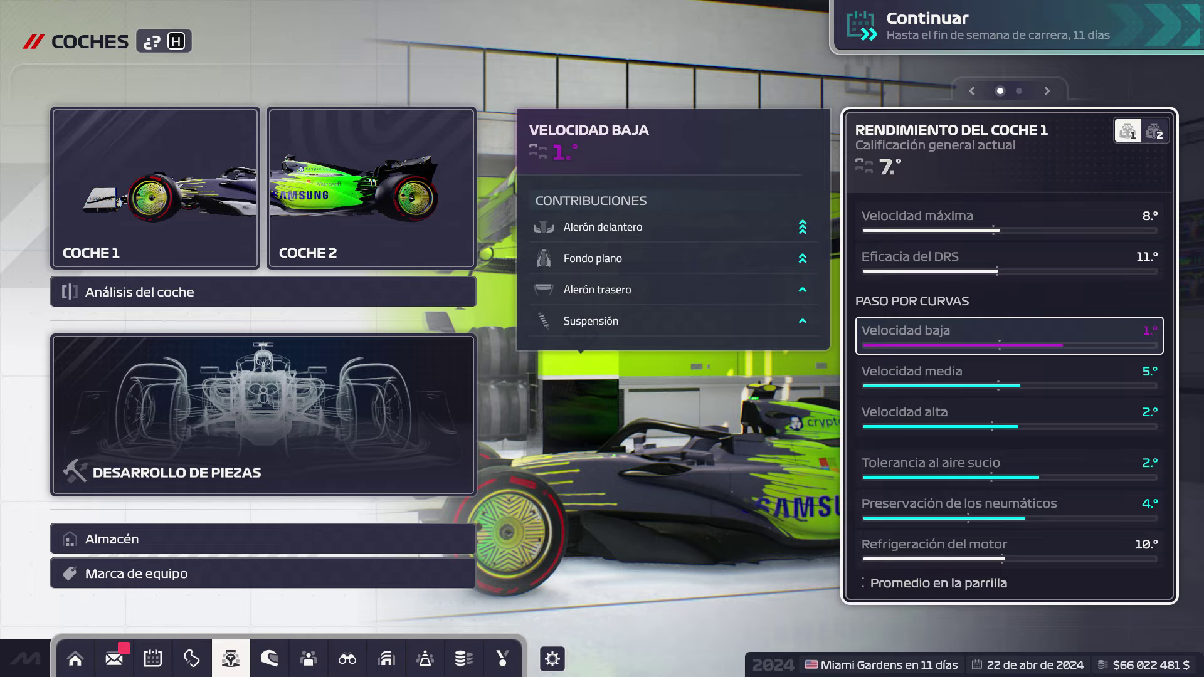
key(Escape)
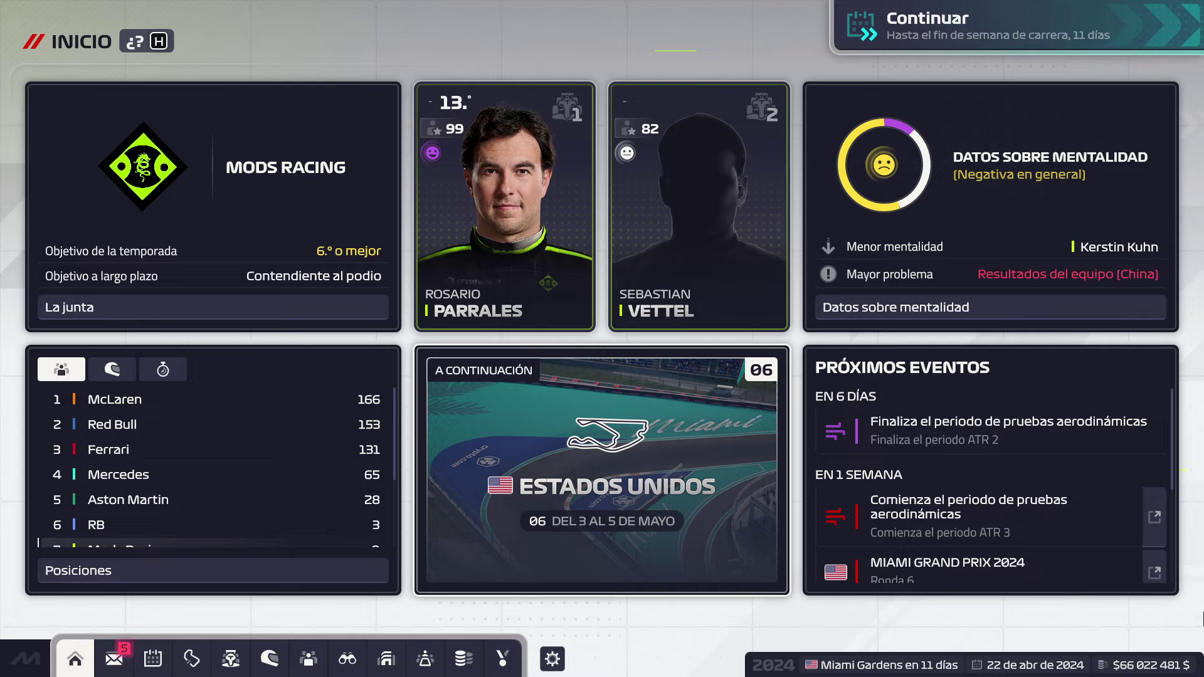